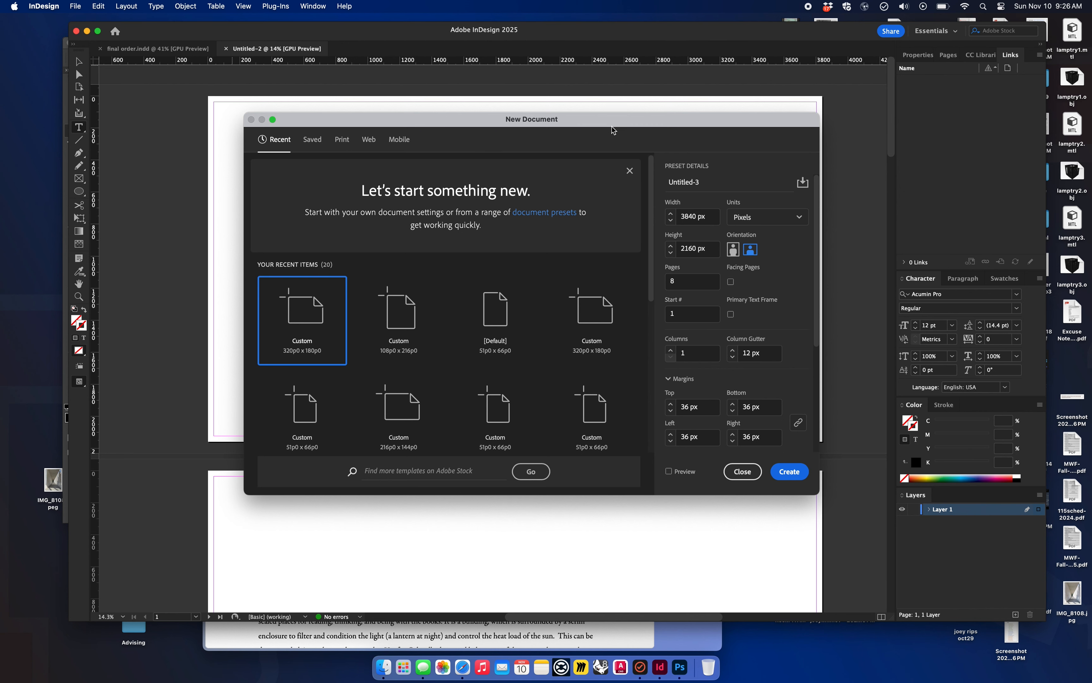
# Step: Name the new document "final pres" and choose pixels as its units
pyautogui.moveTo(621, 121); pyautogui.dragTo(593, 88)
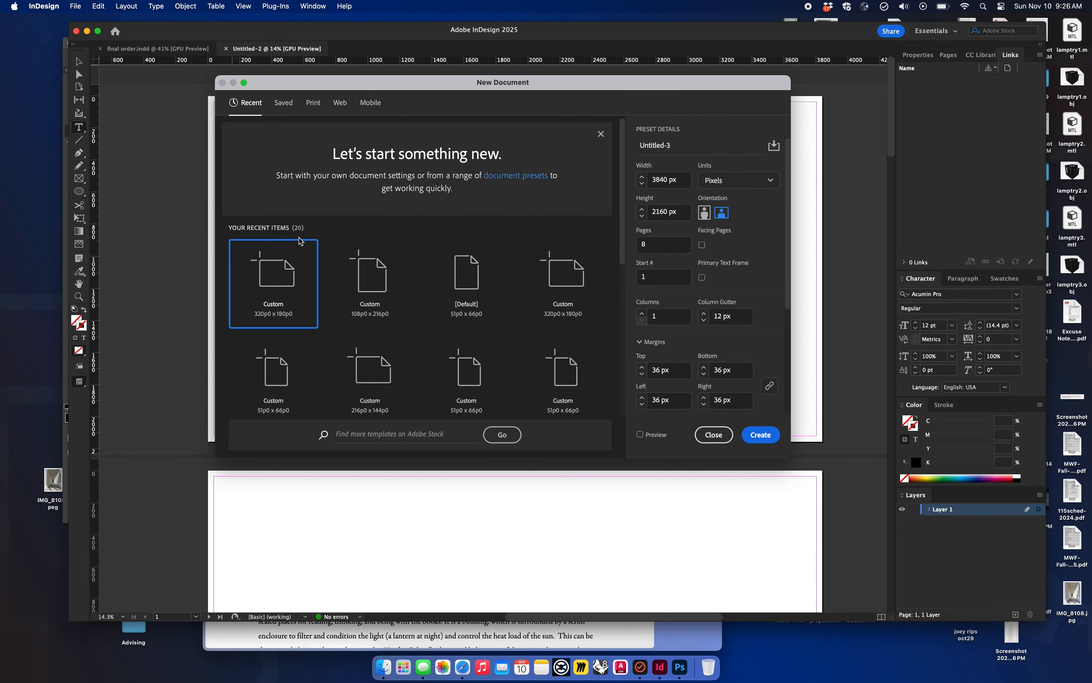
pyautogui.moveTo(686, 145); pyautogui.dragTo(627, 142)
pyautogui.write('final pres')
pyautogui.click(685, 180)
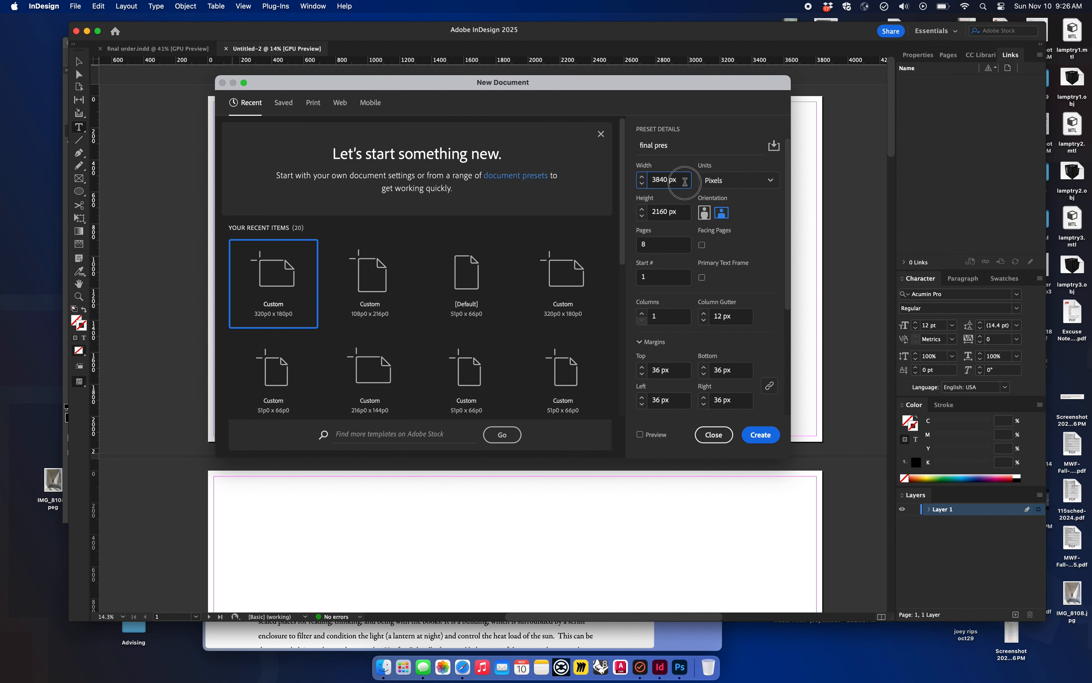
pyautogui.click(739, 181)
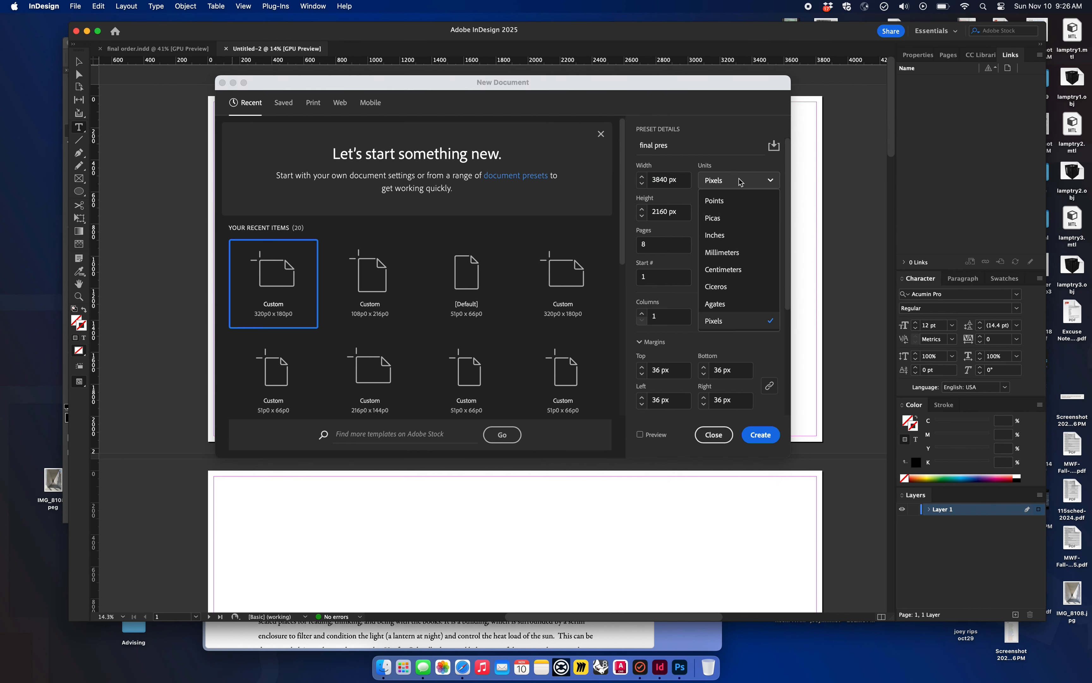
pyautogui.click(722, 323)
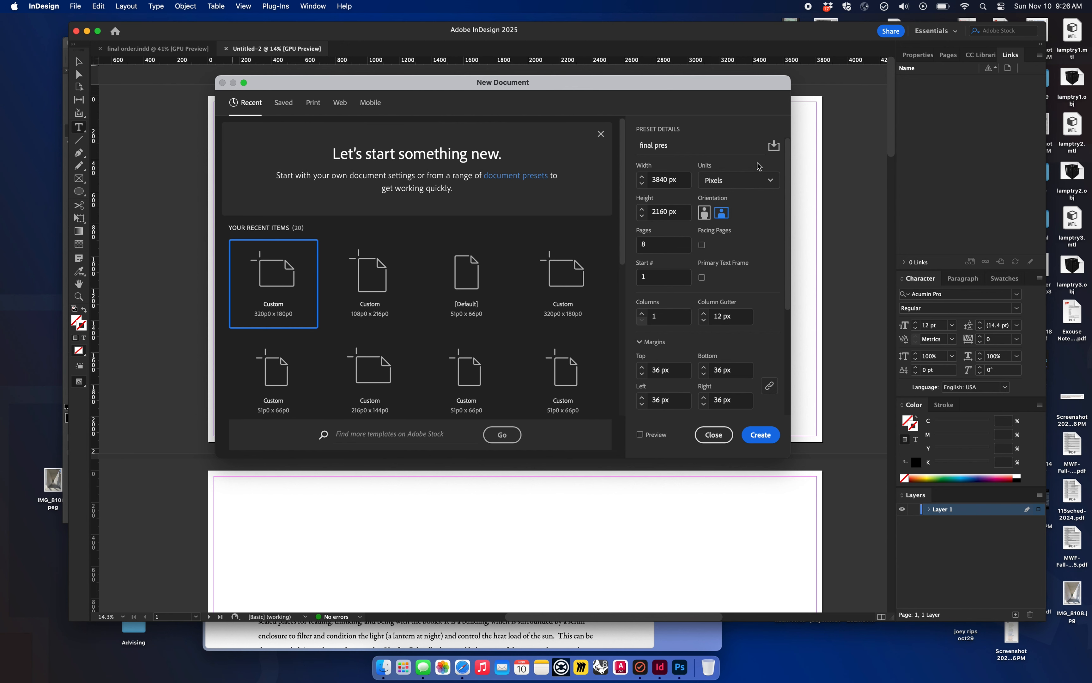
pyautogui.click(762, 182)
pyautogui.click(716, 322)
# Step: Set the page count to 10 and create the document
pyautogui.click(679, 249)
pyautogui.write('10')
pyautogui.moveTo(660, 246); pyautogui.dragTo(635, 245)
pyautogui.click(679, 245)
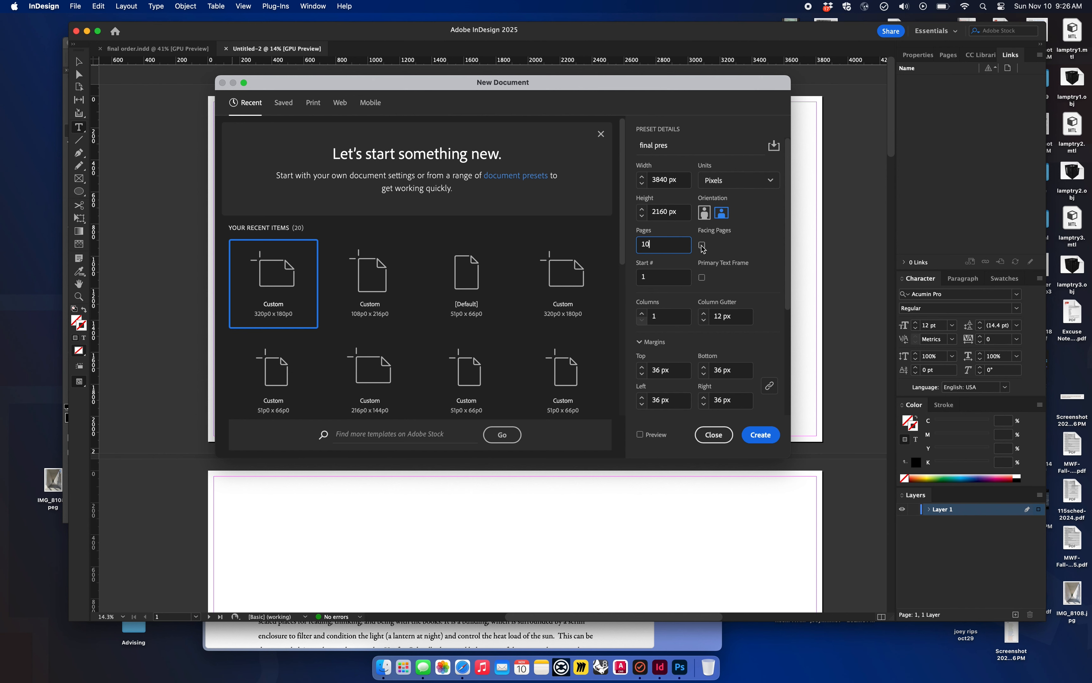
pyautogui.click(765, 438)
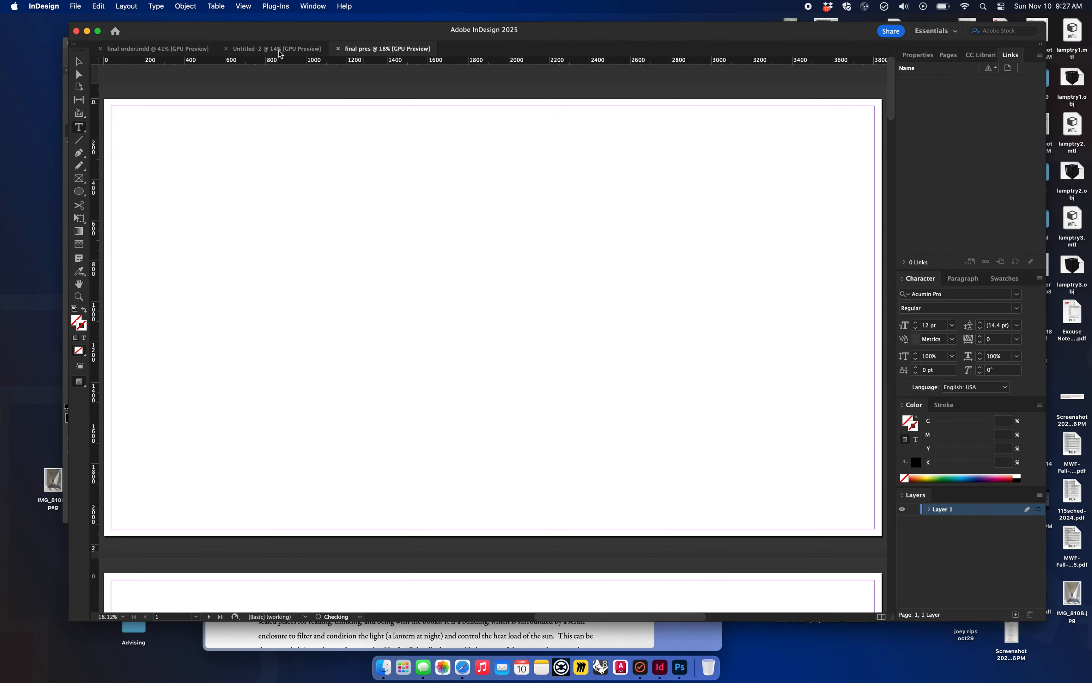
# Step: Close the Untitled-2 document and look through the blank pages of final pres
pyautogui.click(226, 49)
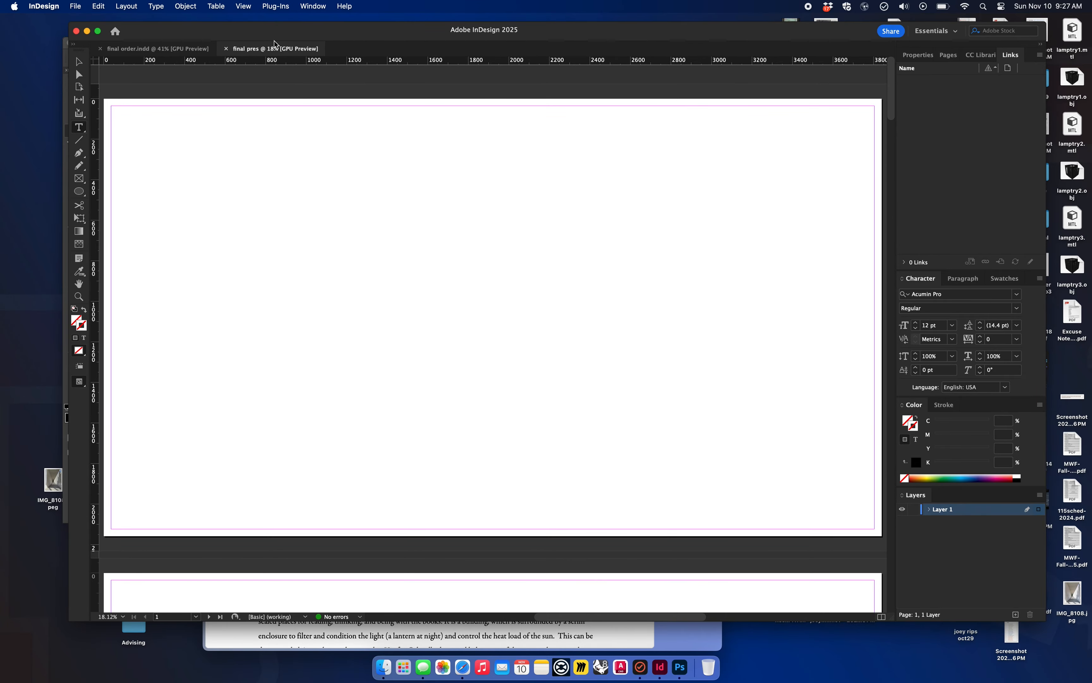
pyautogui.scroll(-5, 378, 193)
pyautogui.scroll(-15, 378, 194)
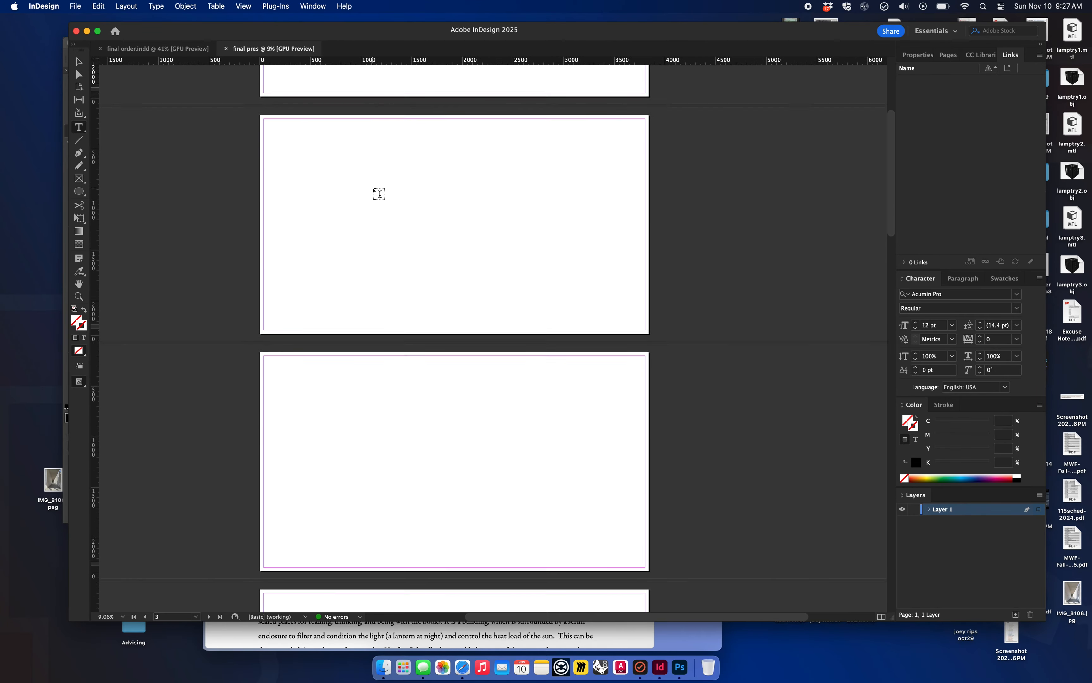
pyautogui.scroll(-8, 378, 193)
pyautogui.hscroll(-2, 378, 194)
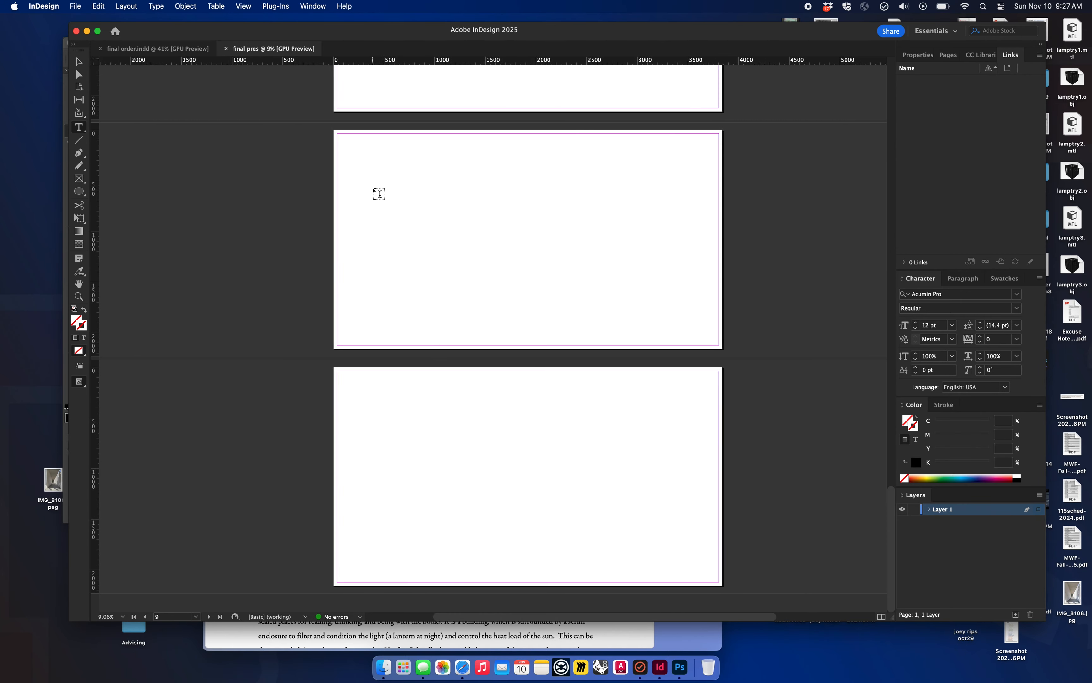
pyautogui.scroll(15, 378, 194)
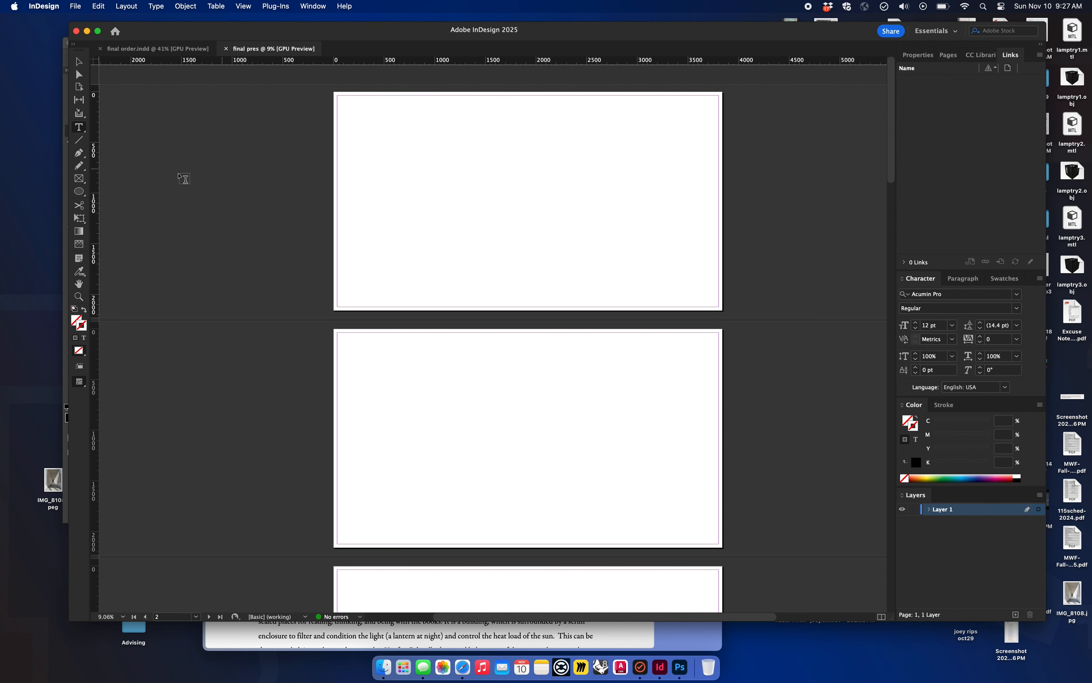
# Step: Load final-final-final-forreal-final5.pdf, the 1,413×908 screenshot, IMG_3023.jpeg, IMG_0403.jpeg and IMG_5327.jpeg from the Desktop for placing
pyautogui.press('v')
pyautogui.click(76, 6)
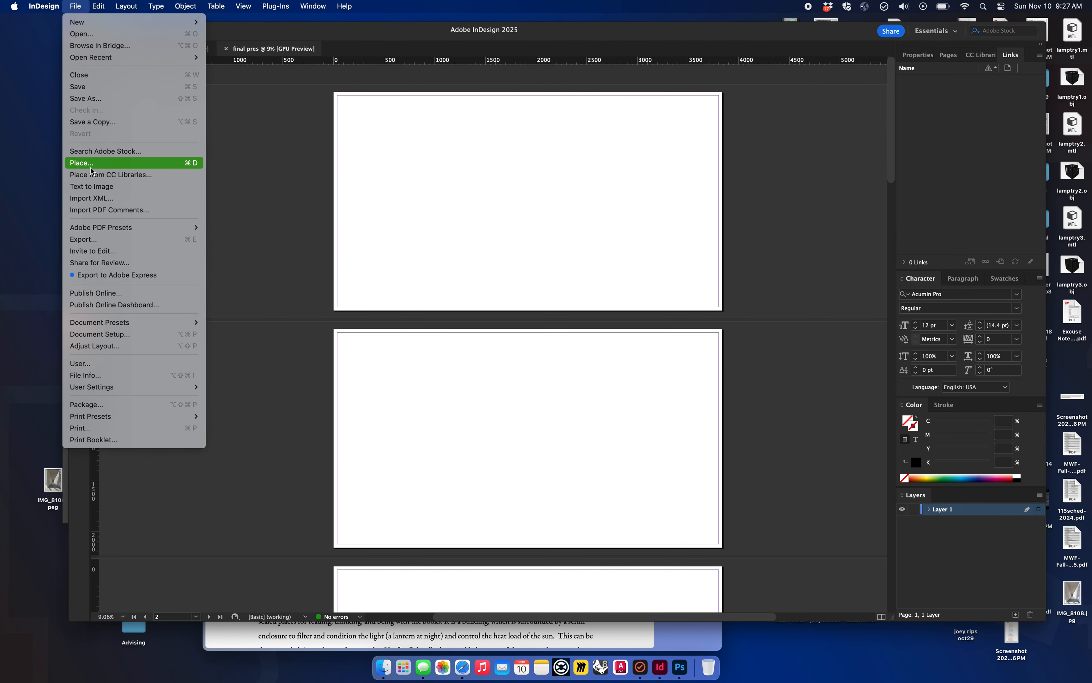
pyautogui.click(135, 164)
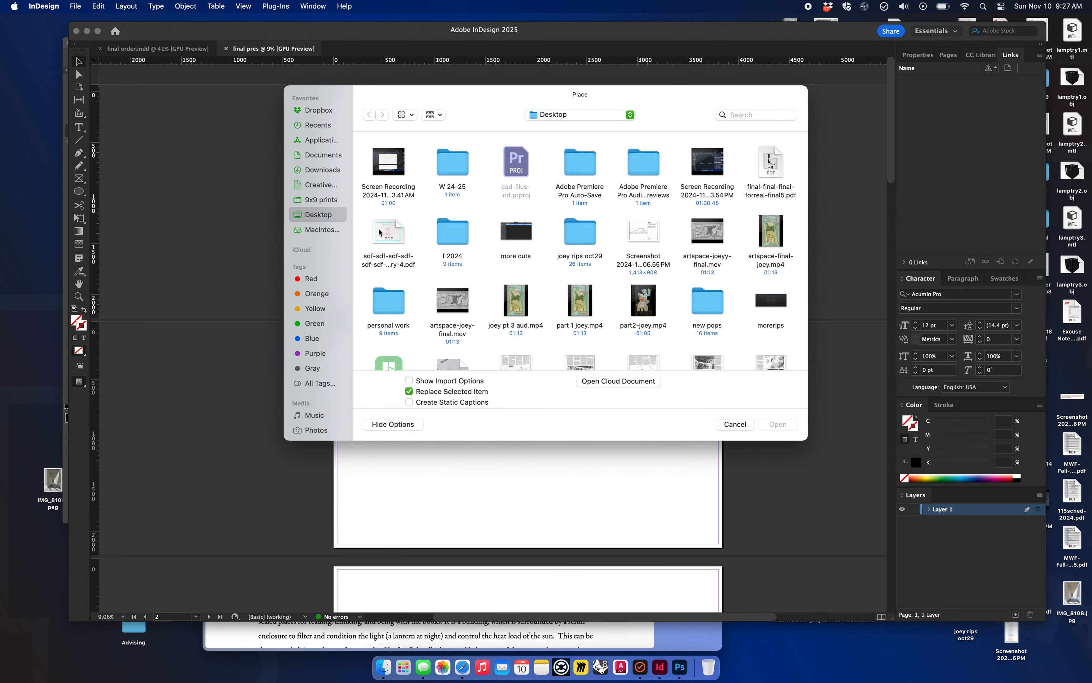
pyautogui.click(774, 162)
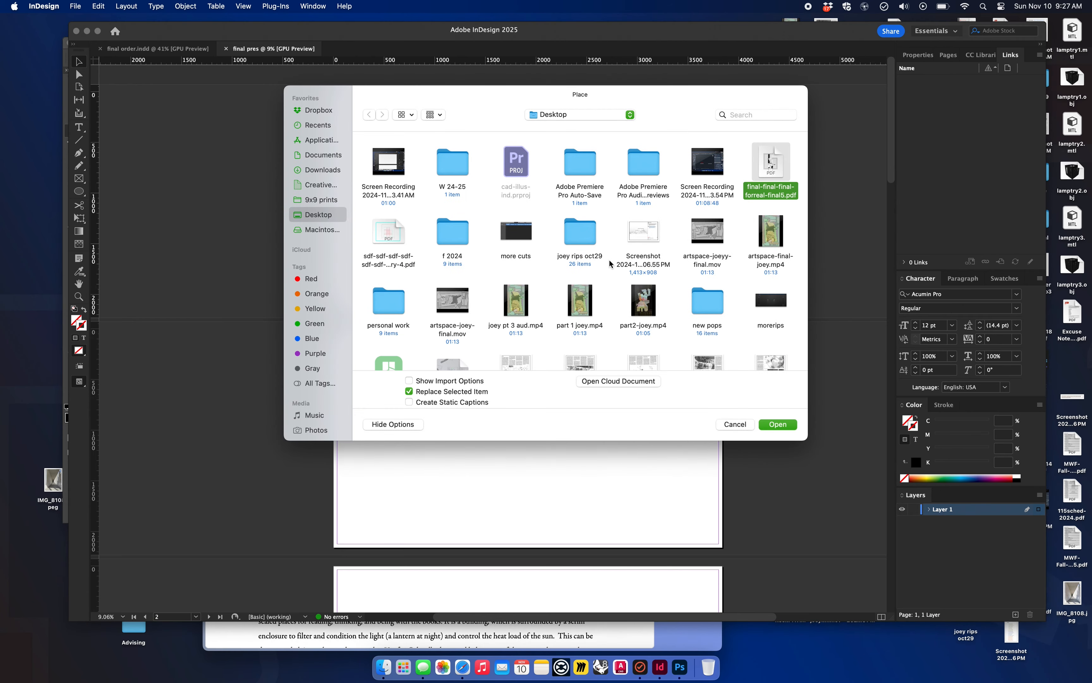
pyautogui.keyDown('super'); pyautogui.click(647, 234); pyautogui.keyUp('super')
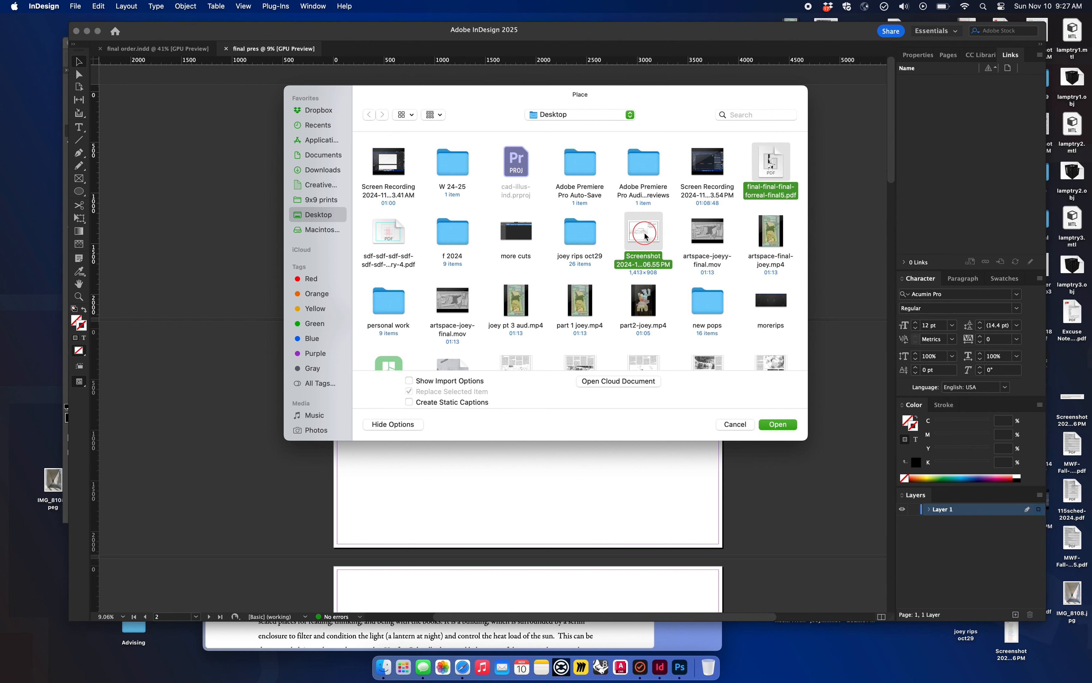
pyautogui.scroll(-10, 695, 277)
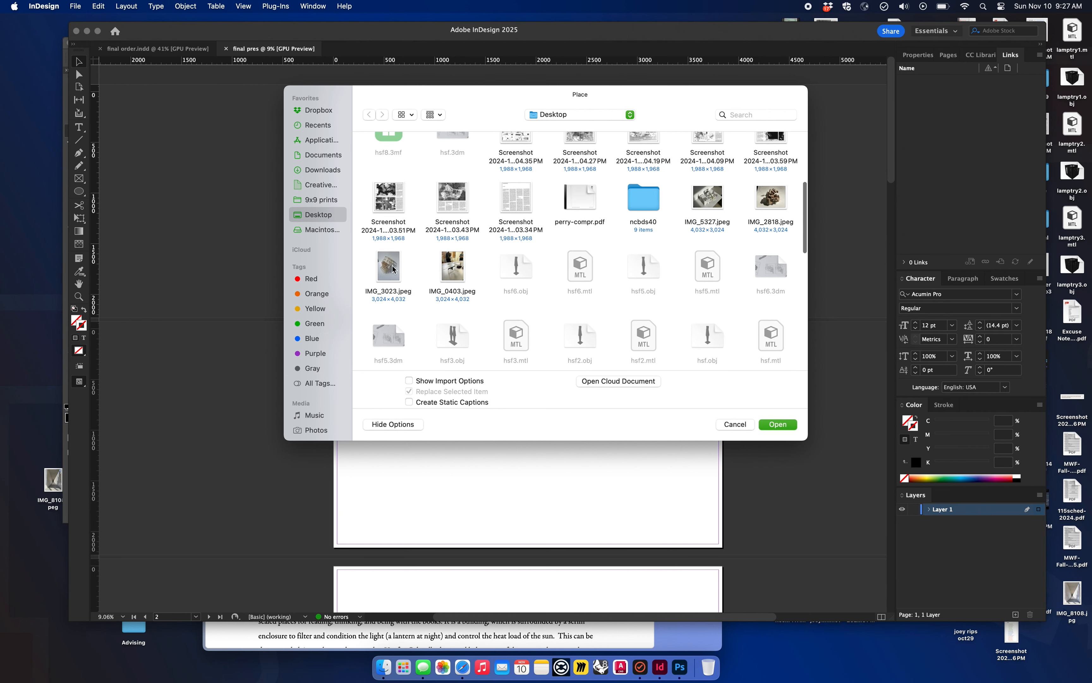
pyautogui.click(392, 269)
pyautogui.keyDown('super'); pyautogui.click(454, 271); pyautogui.keyUp('super')
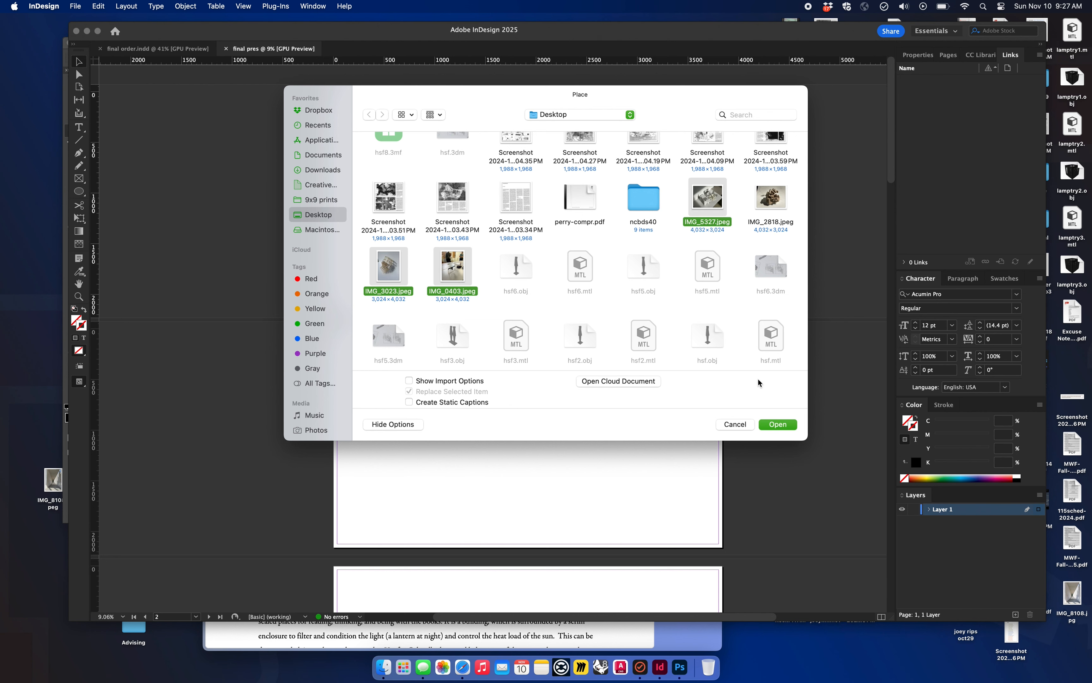
pyautogui.click(782, 424)
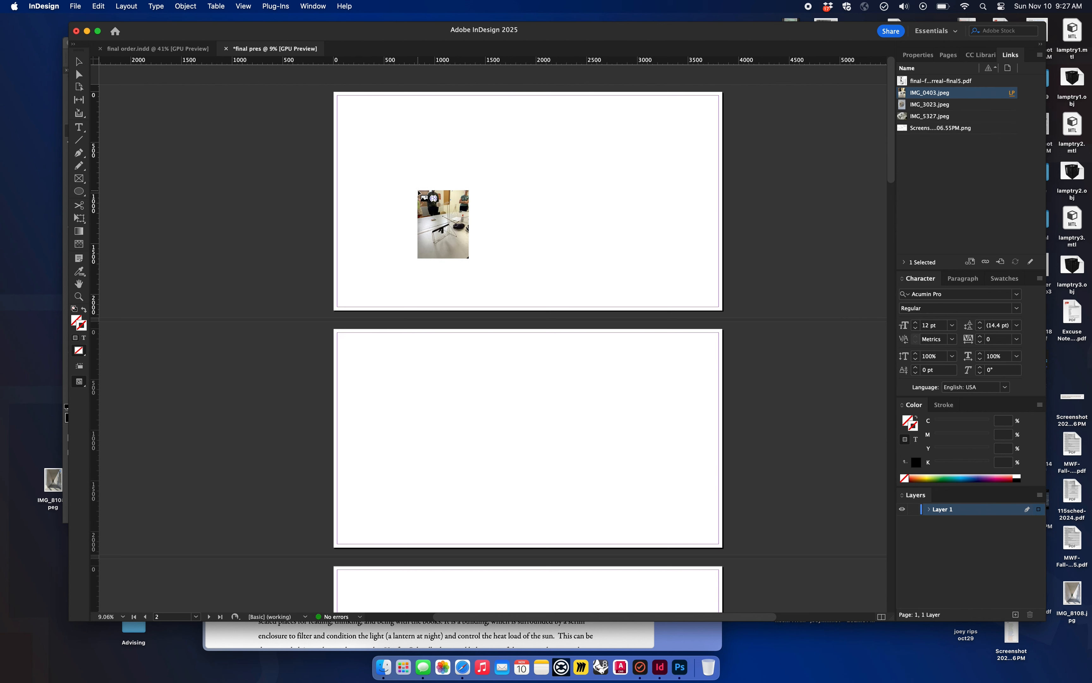
# Step: Place IMG_0403.jpeg on page 1, IMG_3023.jpeg on page 2 and IMG_5327.jpeg on page 3
pyautogui.click(482, 151)
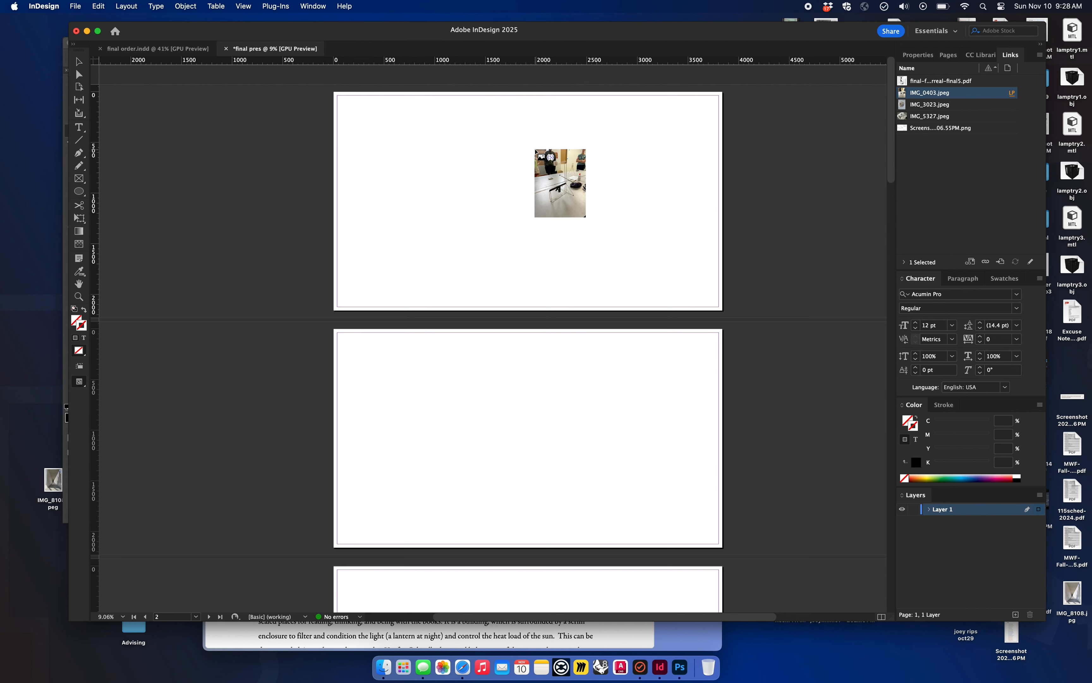
pyautogui.click(507, 145)
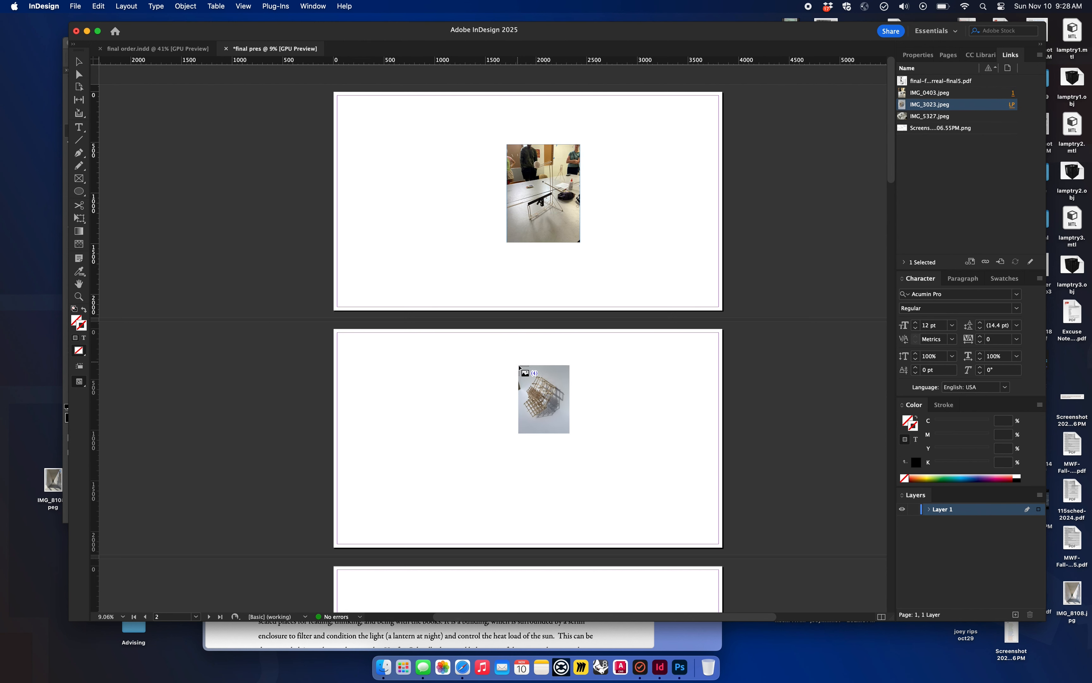
pyautogui.click(519, 385)
pyautogui.scroll(-2, 518, 387)
pyautogui.scroll(-5, 519, 386)
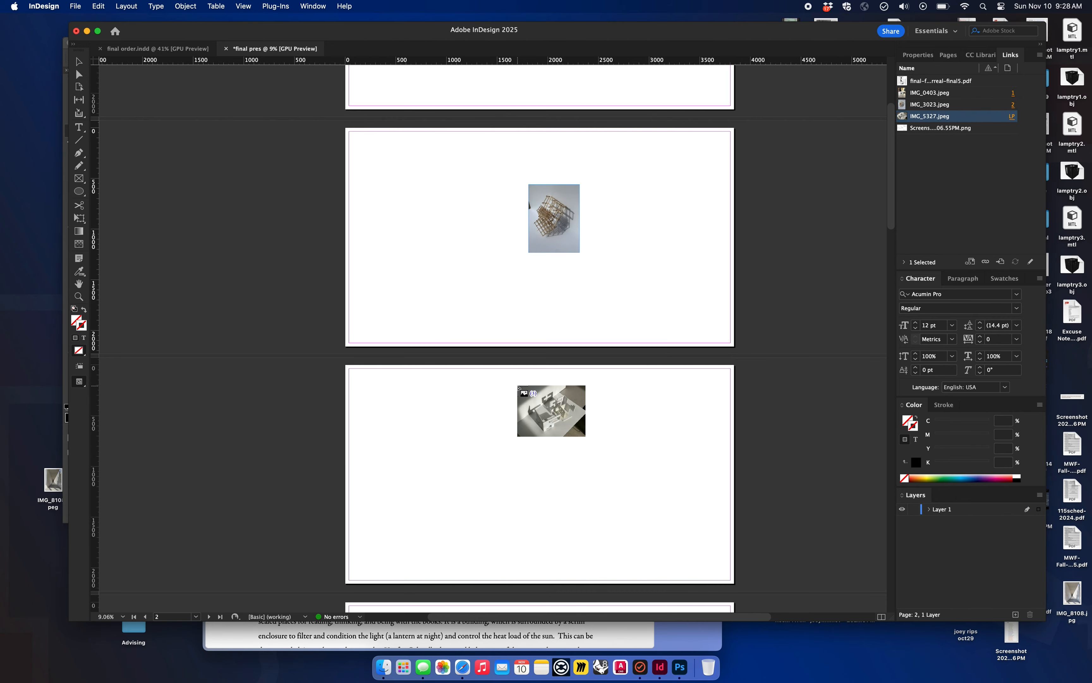
pyautogui.click(534, 404)
# Step: Place the screenshot image on page 4 and the PDF on page 5
pyautogui.scroll(-13, 537, 406)
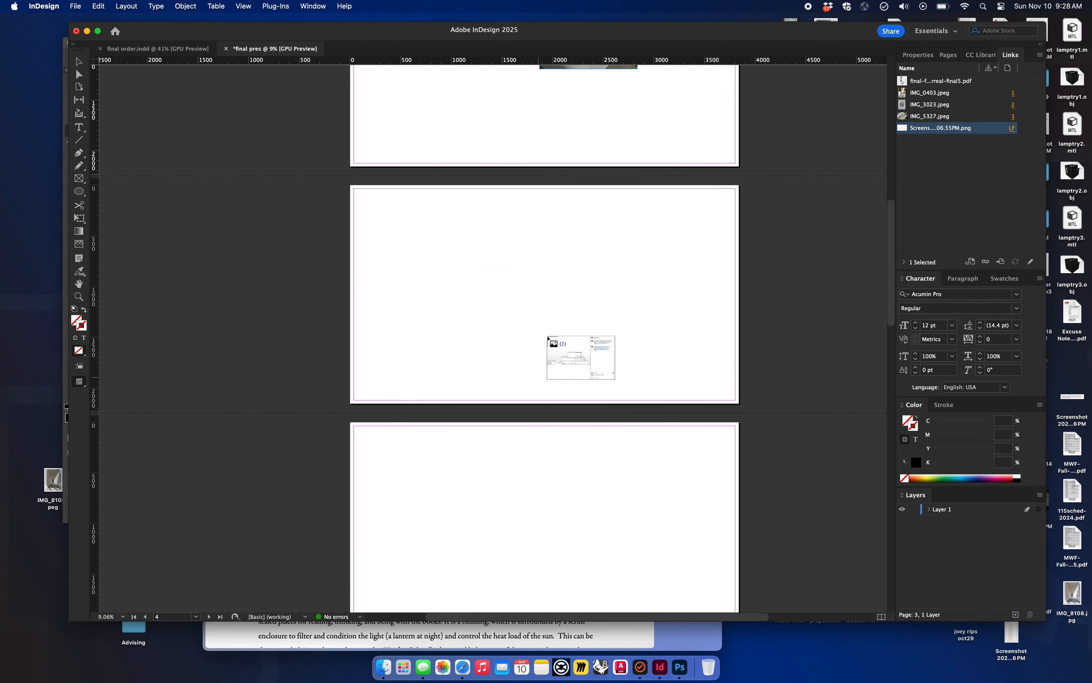
pyautogui.click(557, 273)
pyautogui.scroll(-4, 557, 274)
pyautogui.scroll(-4, 557, 274)
pyautogui.click(556, 273)
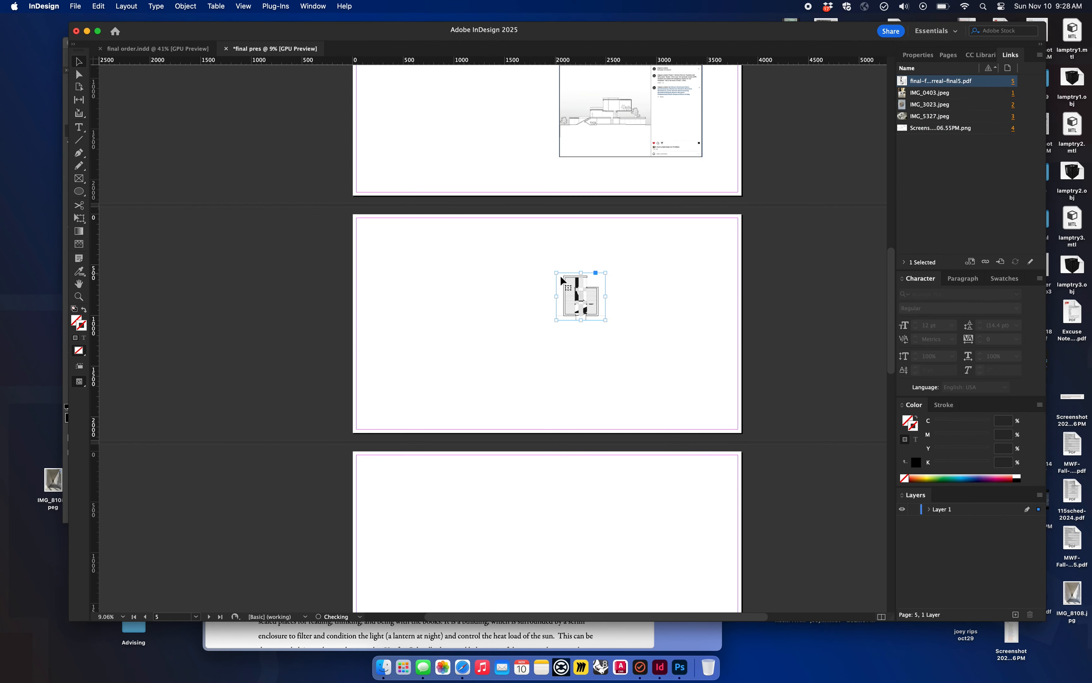
# Step: Shift the IMG_0403 photo left on page 1 and bring the IMG_3023 photo from page 2 beside it, at a similar height
pyautogui.scroll(1, 624, 311)
pyautogui.scroll(14, 624, 311)
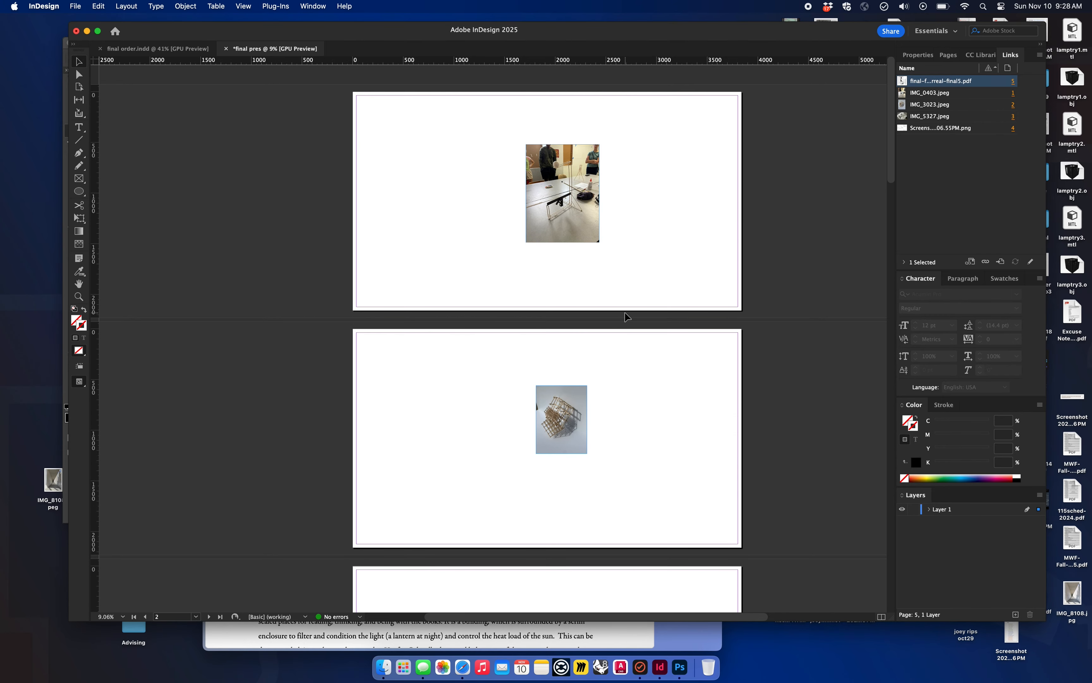
pyautogui.moveTo(587, 219); pyautogui.dragTo(480, 218)
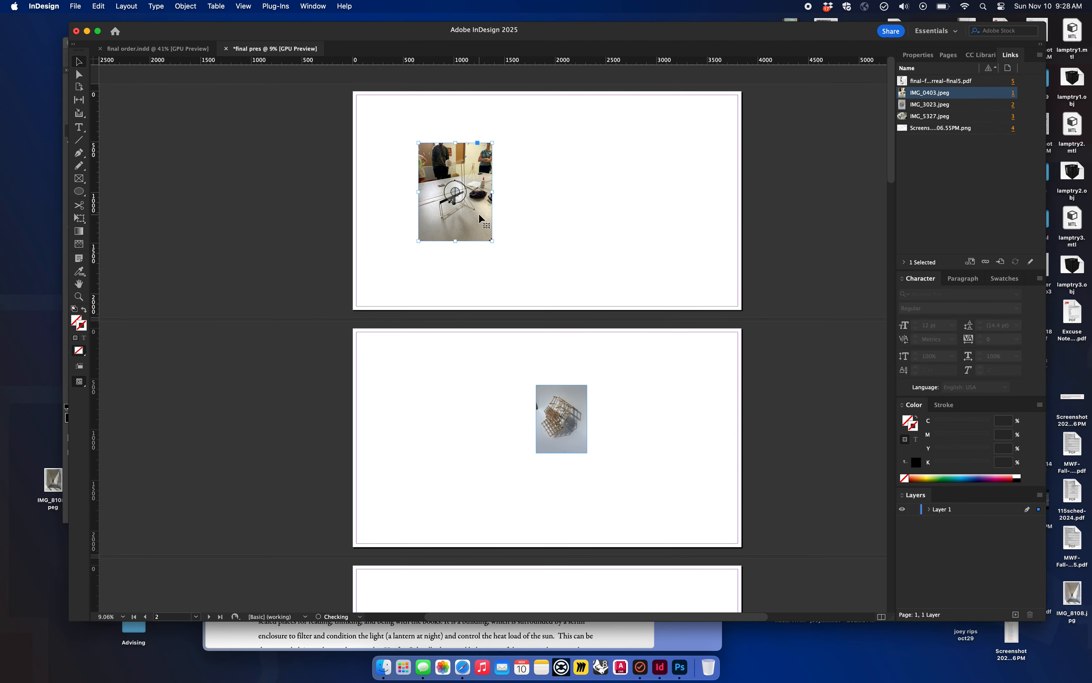
pyautogui.moveTo(579, 430); pyautogui.dragTo(546, 221)
pyautogui.click(671, 240)
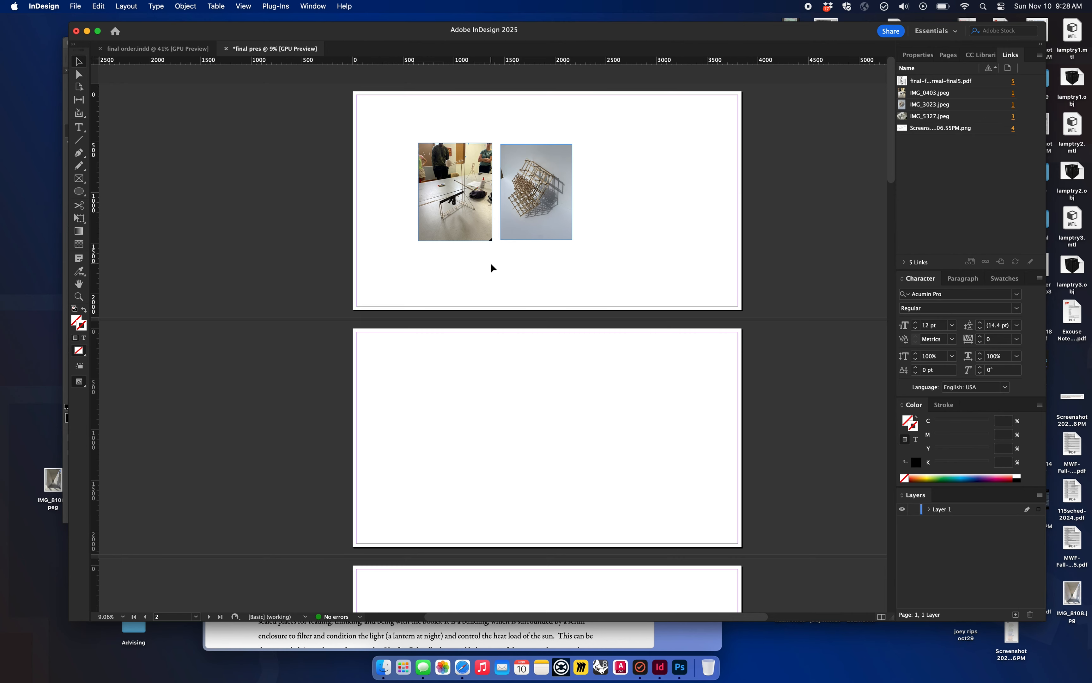
# Step: Delete the IMG_3023 photo of the lattice model from page 1
pyautogui.scroll(5, 492, 267)
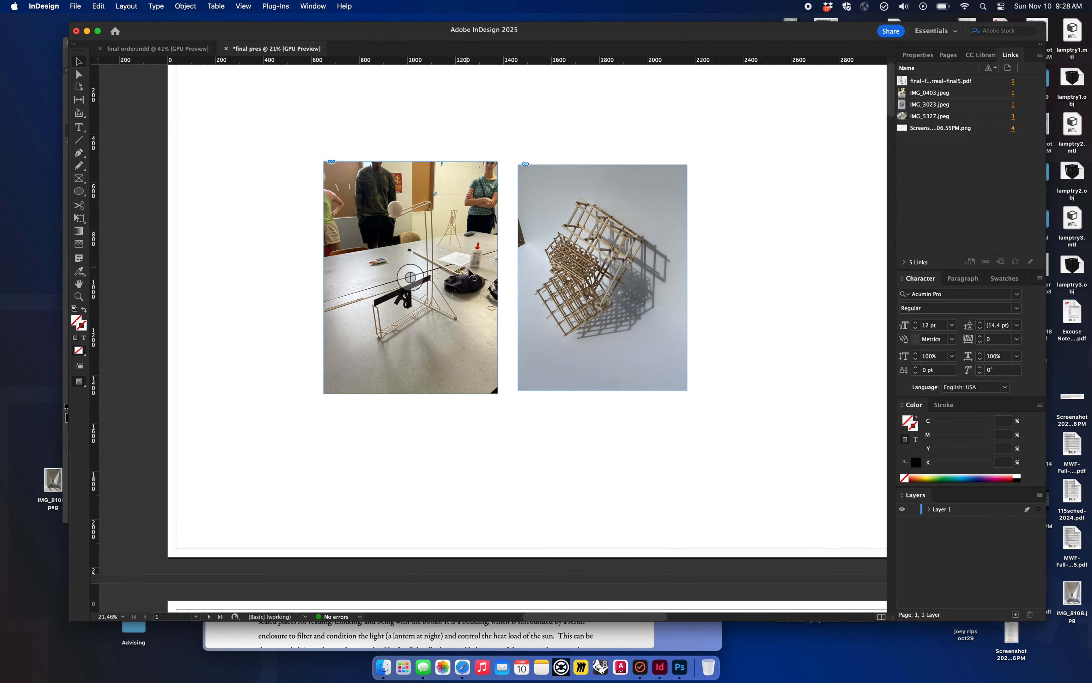
pyautogui.moveTo(571, 303); pyautogui.dragTo(591, 283)
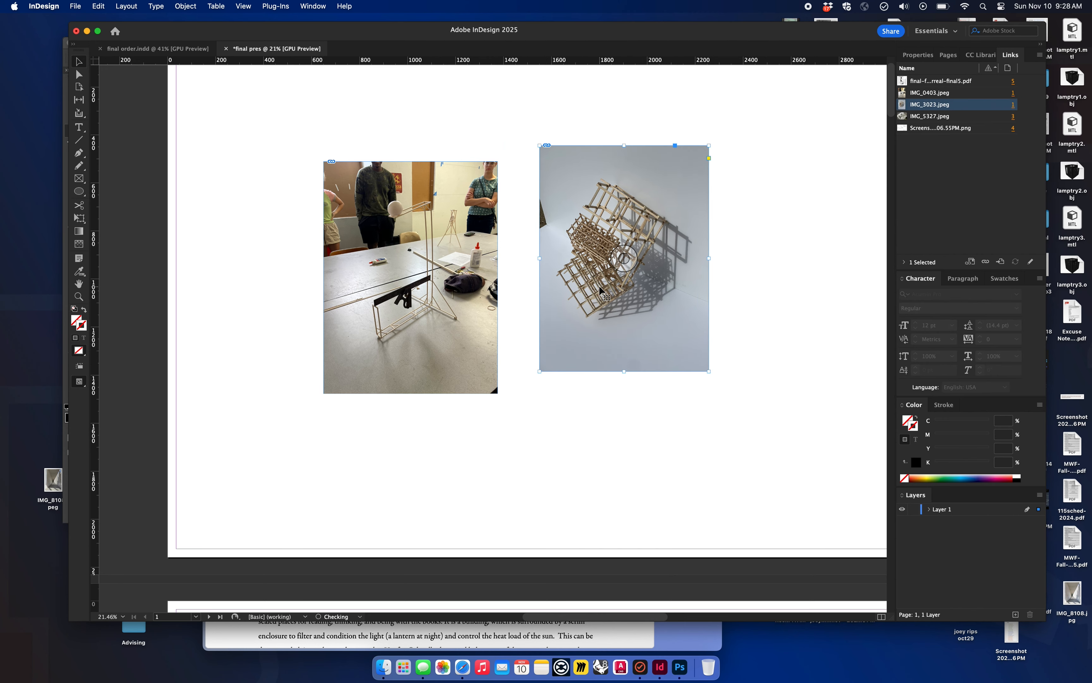
pyautogui.press('BackSpace')
pyautogui.rightClick(441, 294)
pyautogui.click(603, 226)
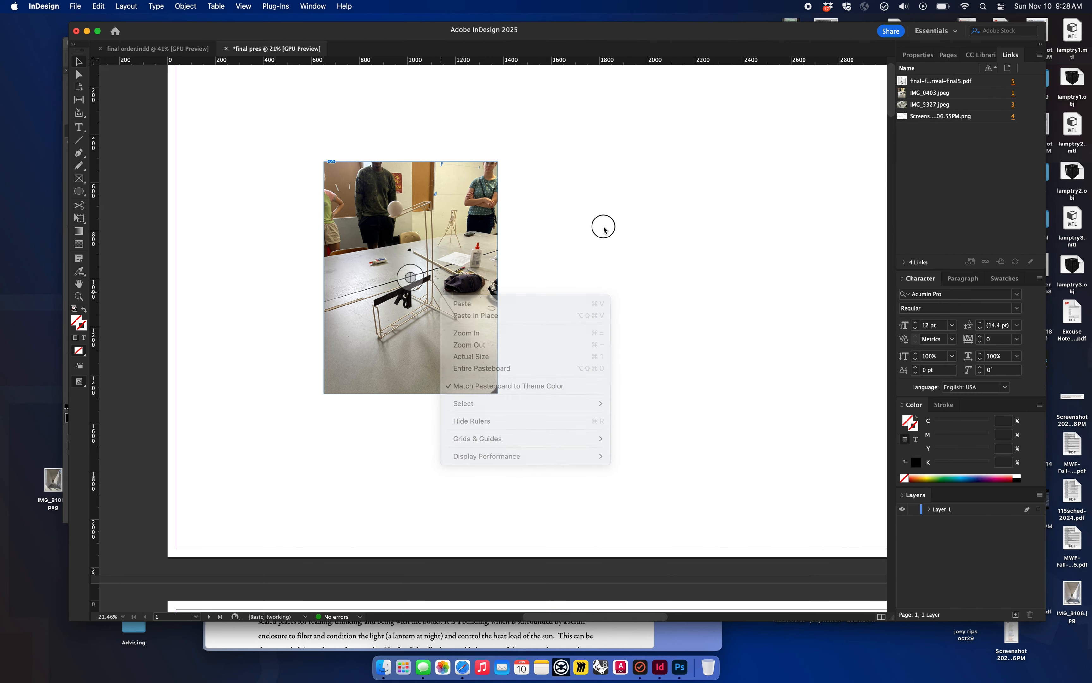
# Step: Duplicate the IMG_0403 photo and position the copy to the right of the original at the same height, with a gap between them
pyautogui.moveTo(443, 303); pyautogui.dragTo(644, 311)
pyautogui.click(787, 317)
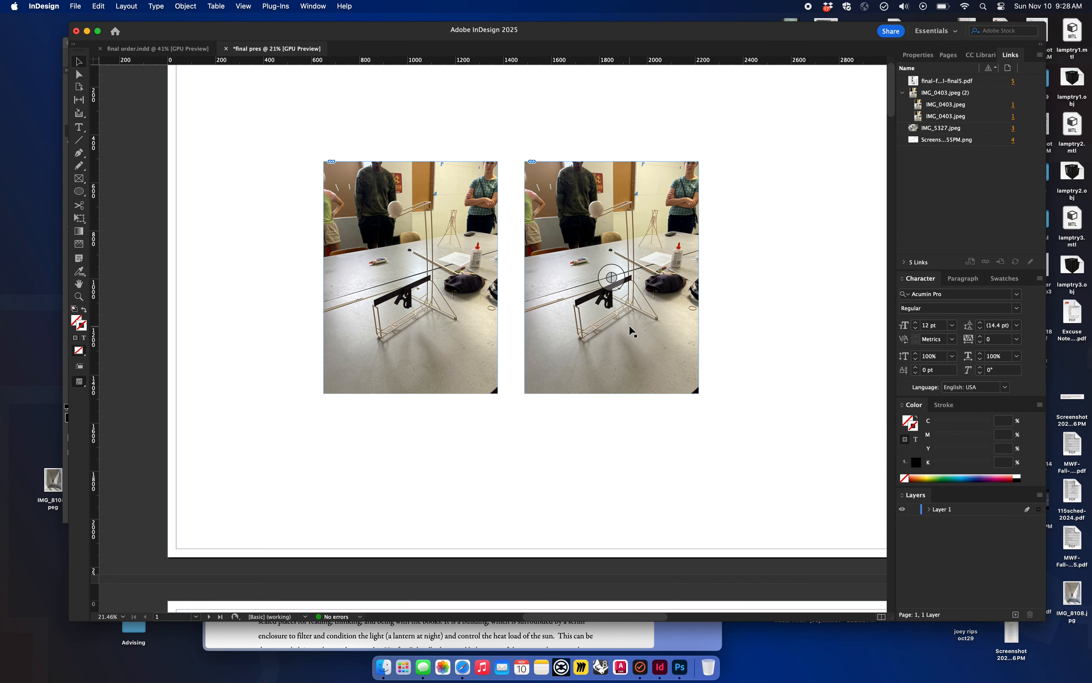
pyautogui.moveTo(628, 321); pyautogui.dragTo(462, 318)
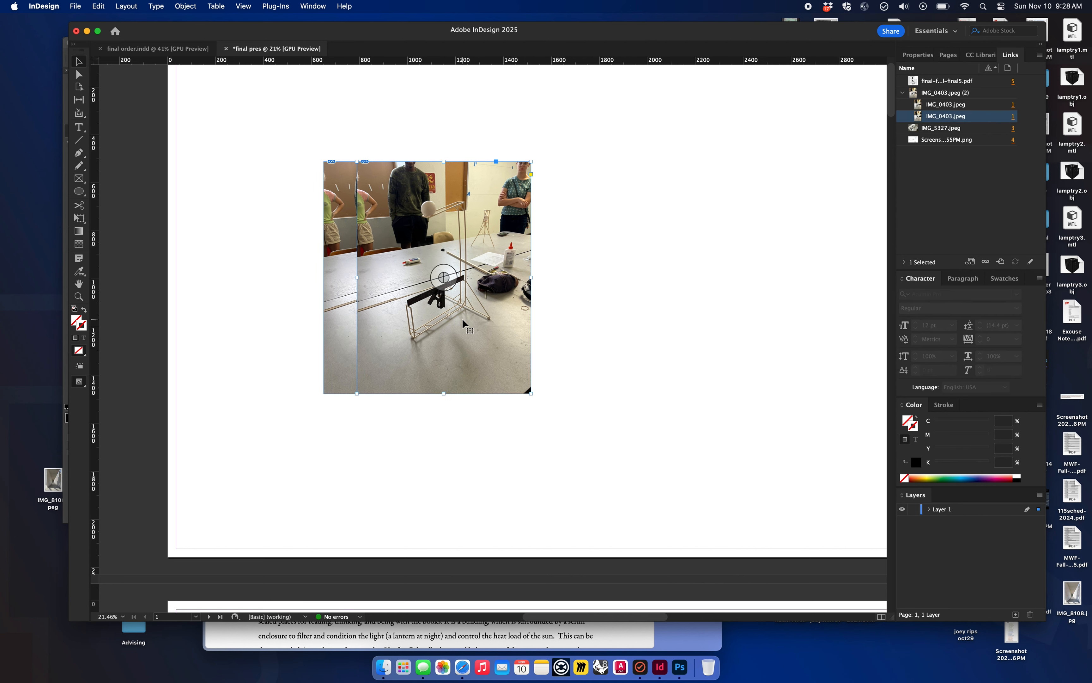
pyautogui.moveTo(444, 359); pyautogui.dragTo(632, 359)
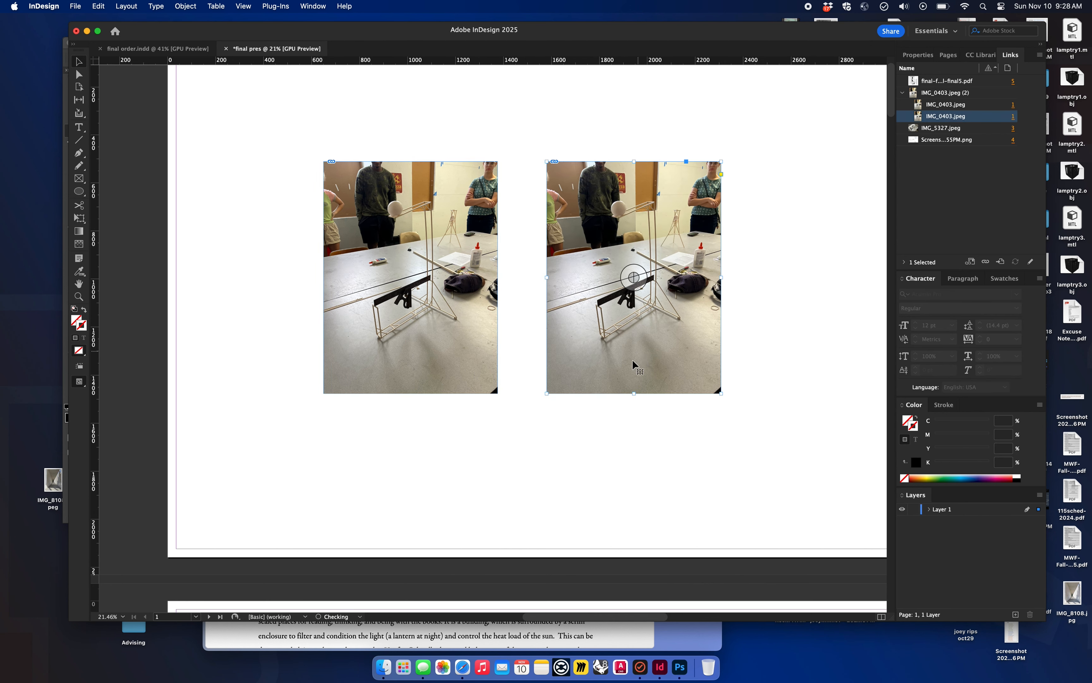
pyautogui.moveTo(643, 457); pyautogui.dragTo(434, 379)
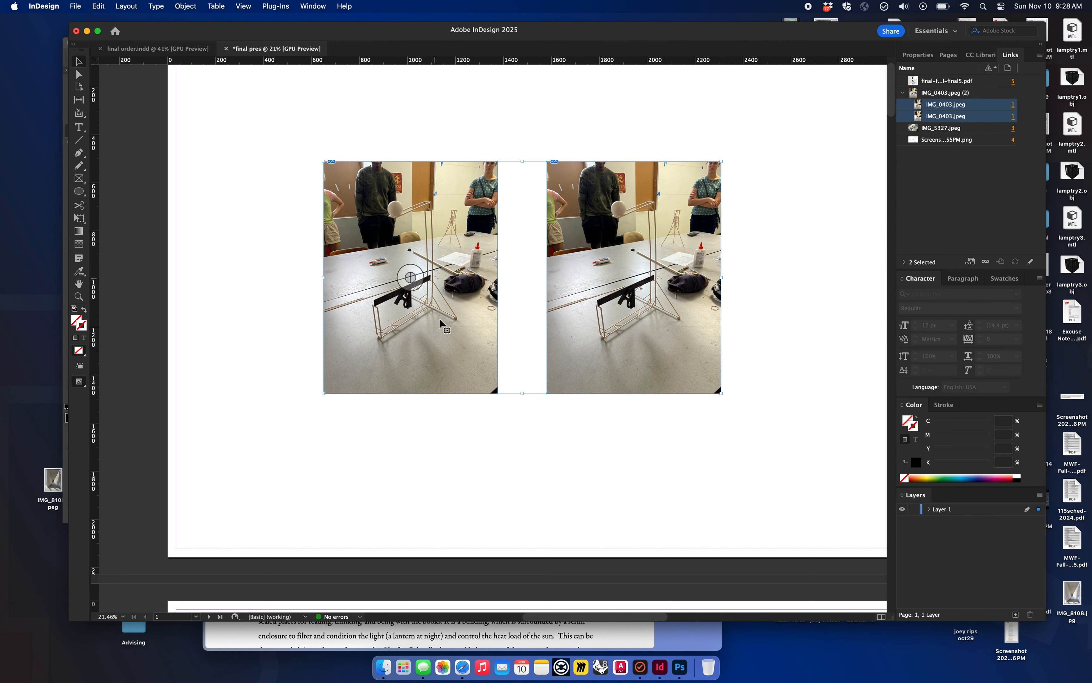
pyautogui.click(316, 472)
# Step: Draw a horizontal Pen tool line from the foot of the model in the first photo across into the second photo
pyautogui.press('p')
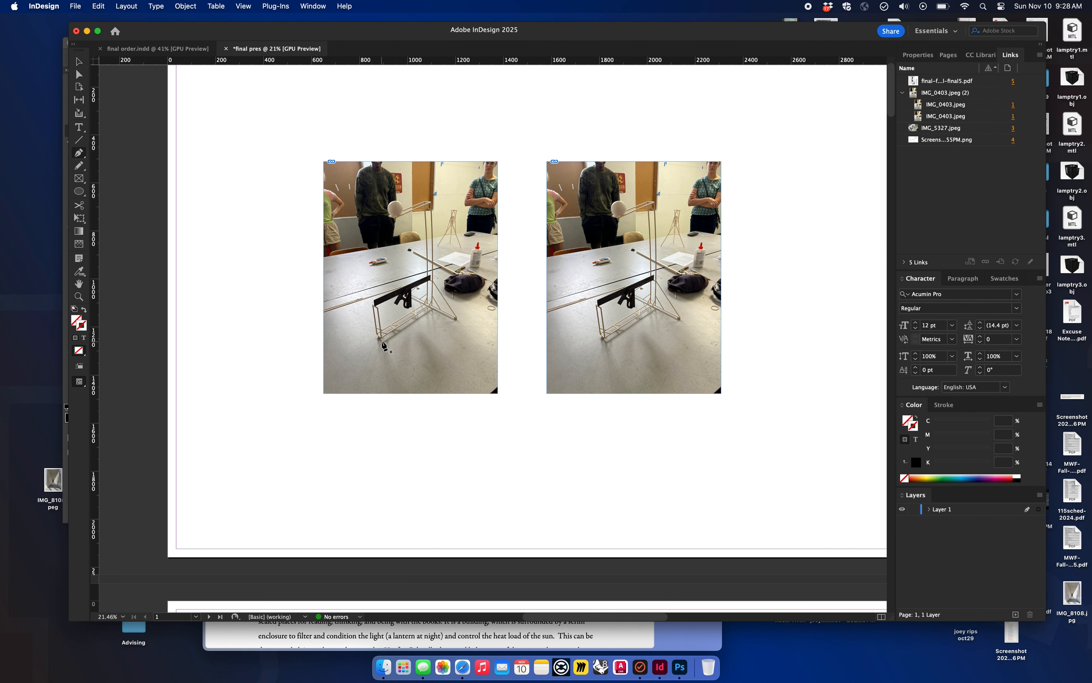
pyautogui.click(381, 340)
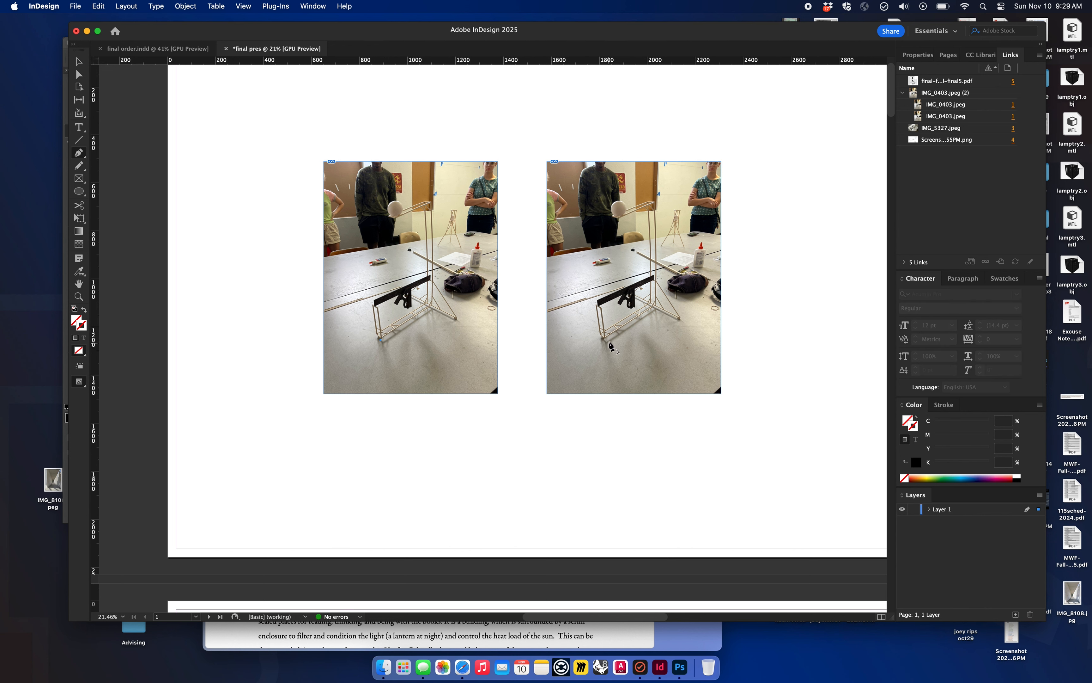
pyautogui.click(643, 340)
pyautogui.press('Delete')
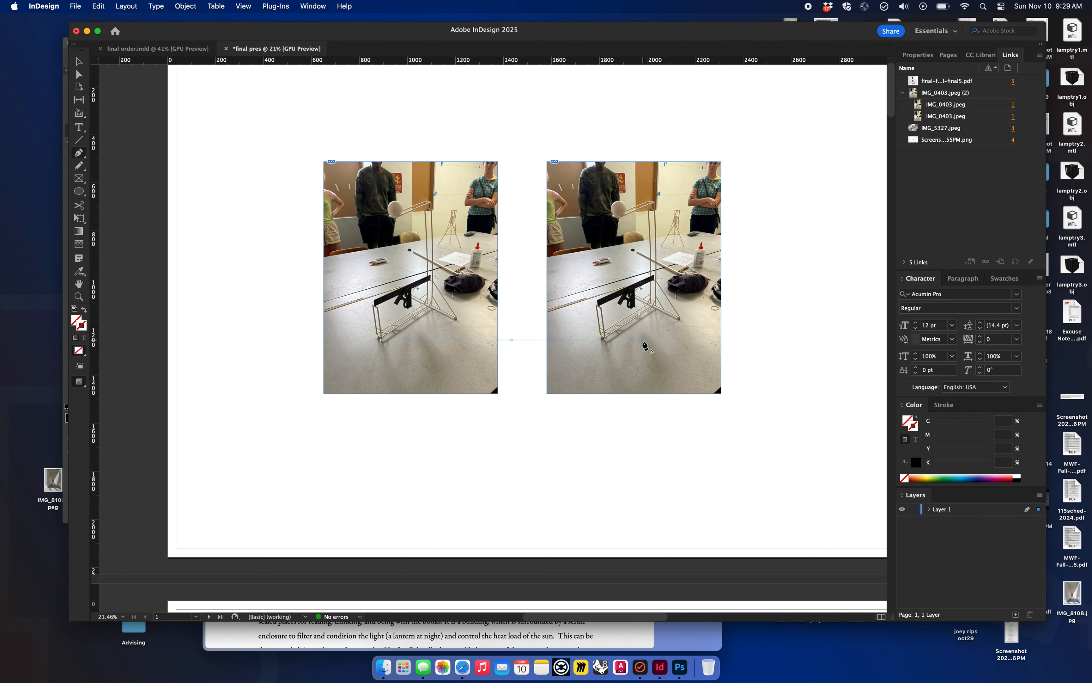
# Step: Remove the Pen tool line that runs across the two photos on page 1
pyautogui.press('v')
pyautogui.press('cmd+z')
pyautogui.press('Delete')
# Step: Move the IMG_5327 model photo and the building elevation screenshot onto page 2, side by side at a similar height
pyautogui.scroll(-5, 581, 334)
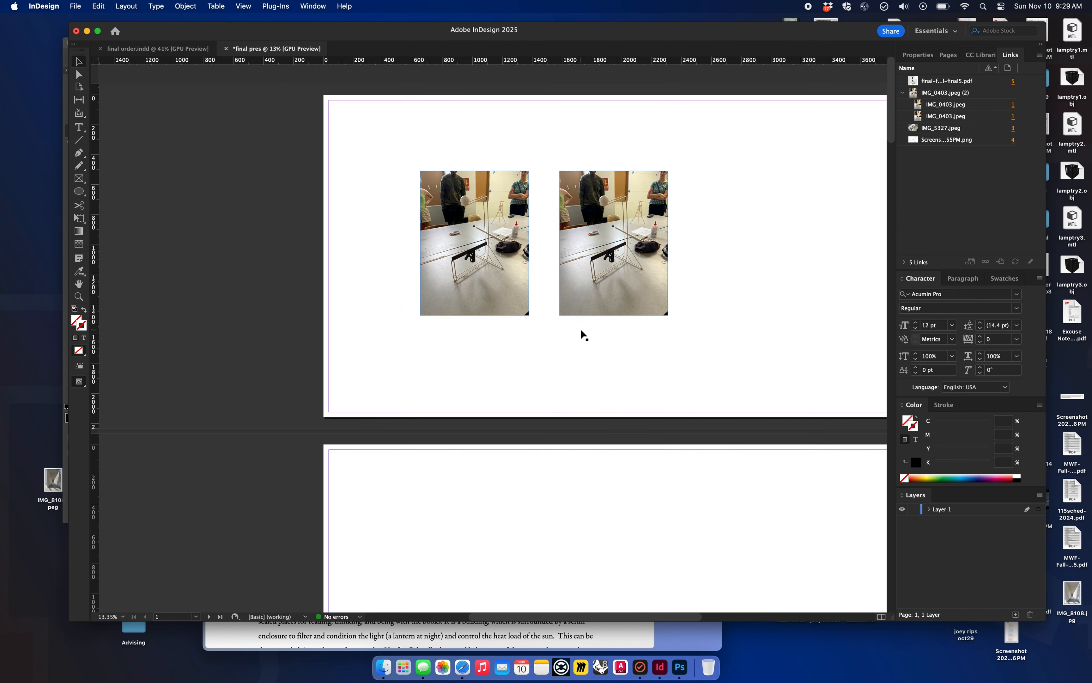
pyautogui.scroll(-10, 665, 315)
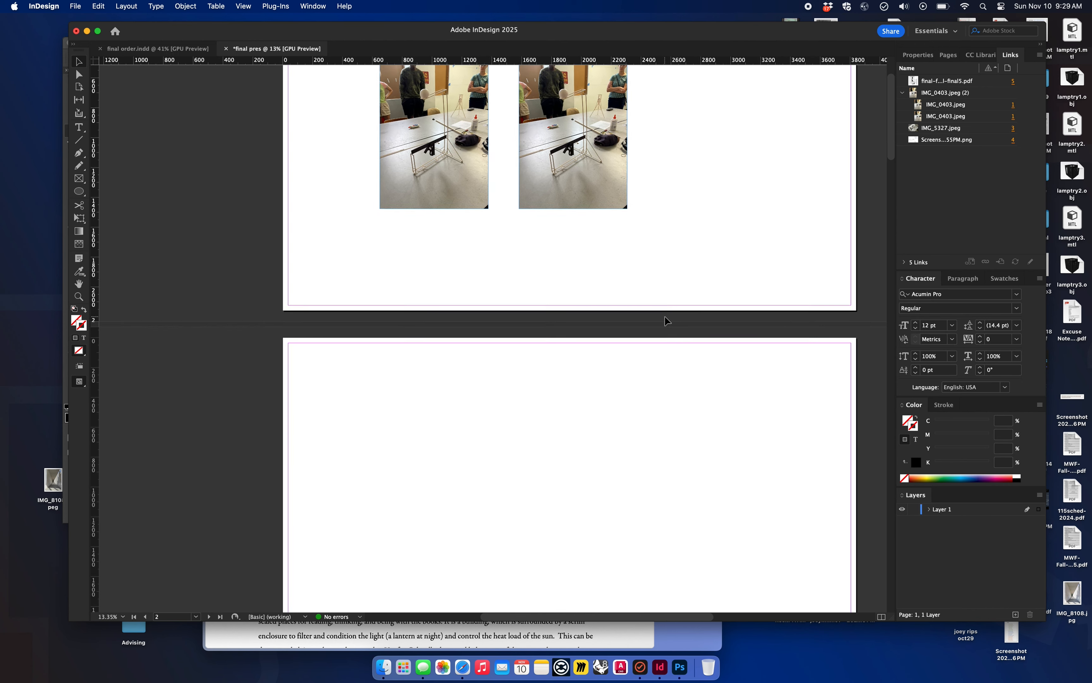
pyautogui.scroll(-4, 665, 315)
pyautogui.moveTo(667, 499); pyautogui.dragTo(544, 282)
pyautogui.scroll(-6, 604, 383)
pyautogui.moveTo(636, 472); pyautogui.dragTo(616, 63)
pyautogui.scroll(4, 610, 147)
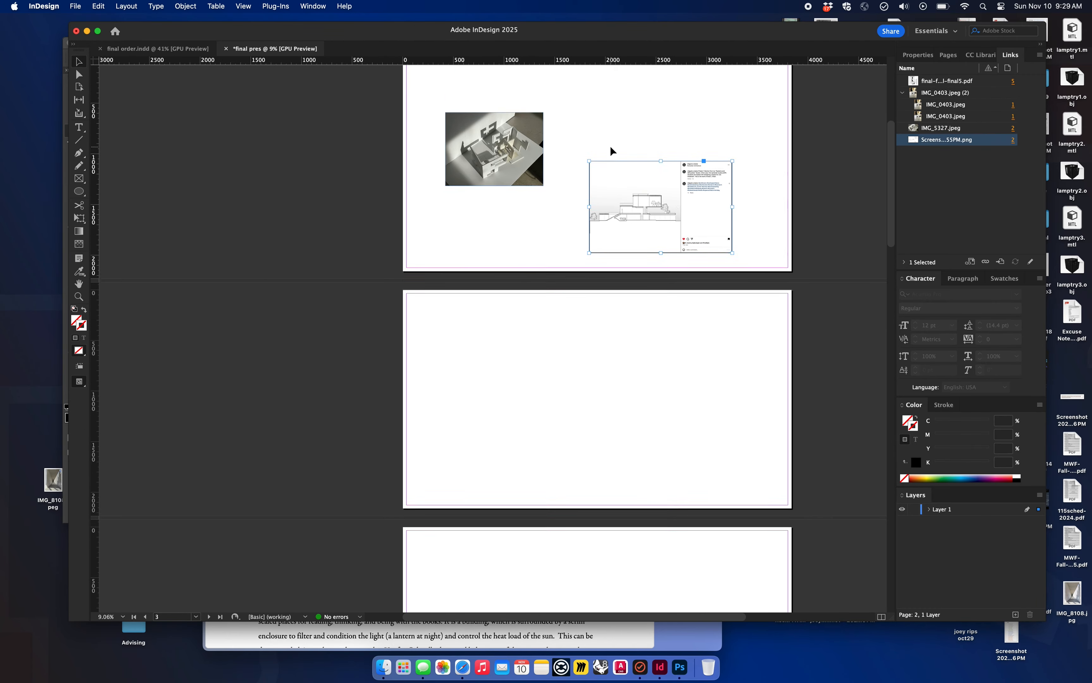
pyautogui.scroll(1, 618, 180)
pyautogui.scroll(5, 613, 204)
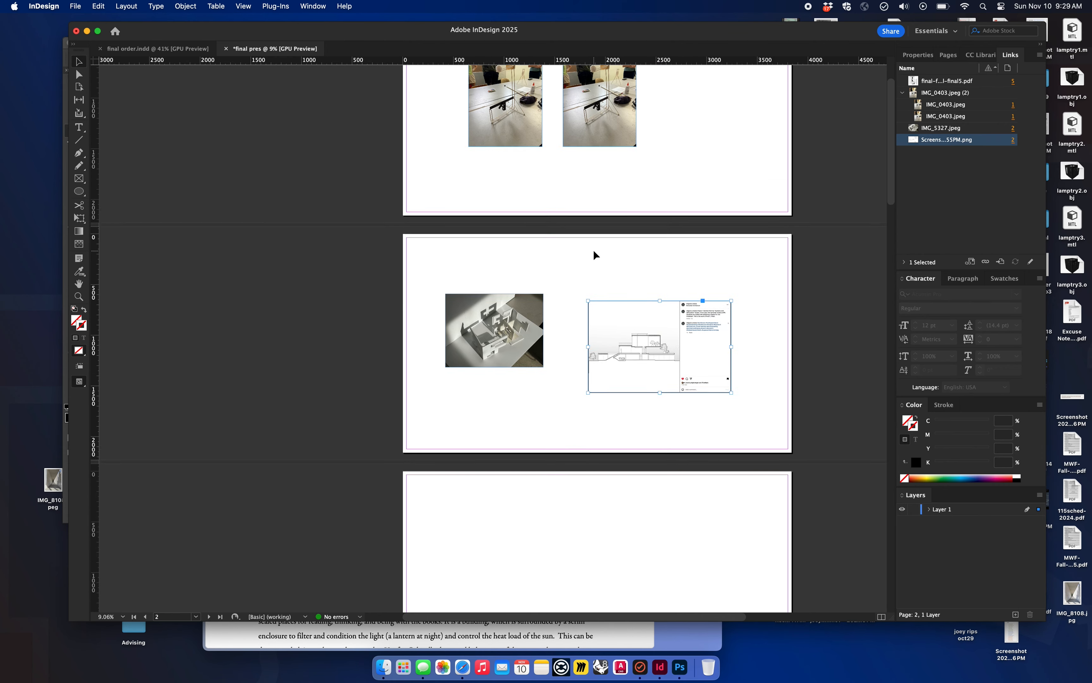
pyautogui.scroll(1, 594, 251)
pyautogui.moveTo(512, 356); pyautogui.dragTo(512, 368)
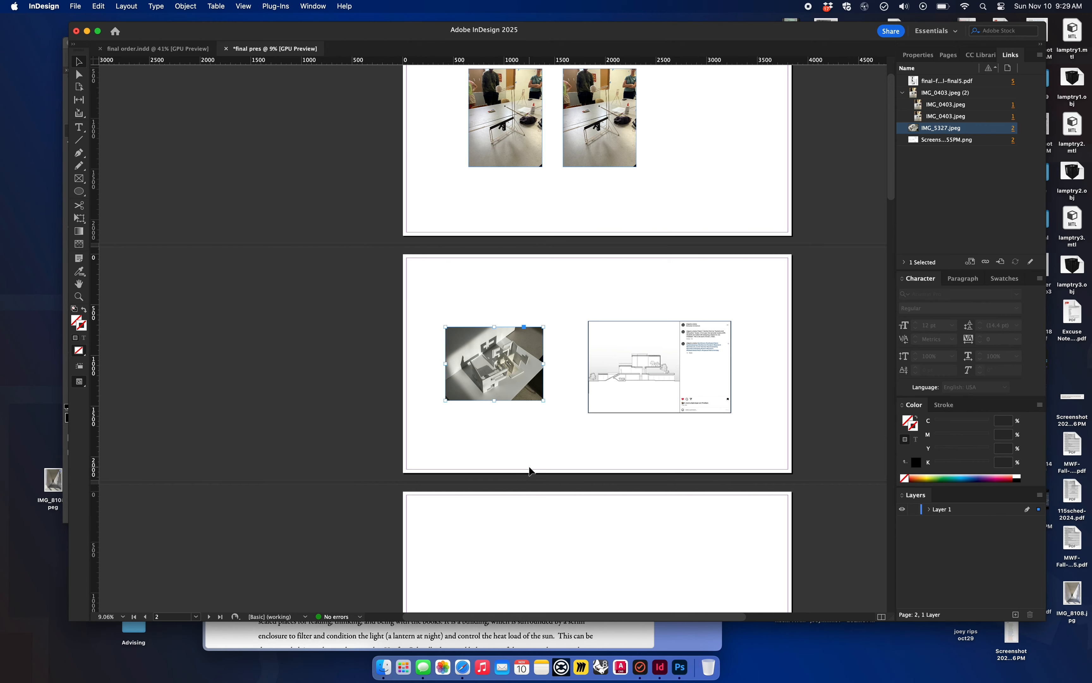
# Step: Move the floor plan PDF from page 5 up to the upper middle of page 3
pyautogui.scroll(-5, 530, 470)
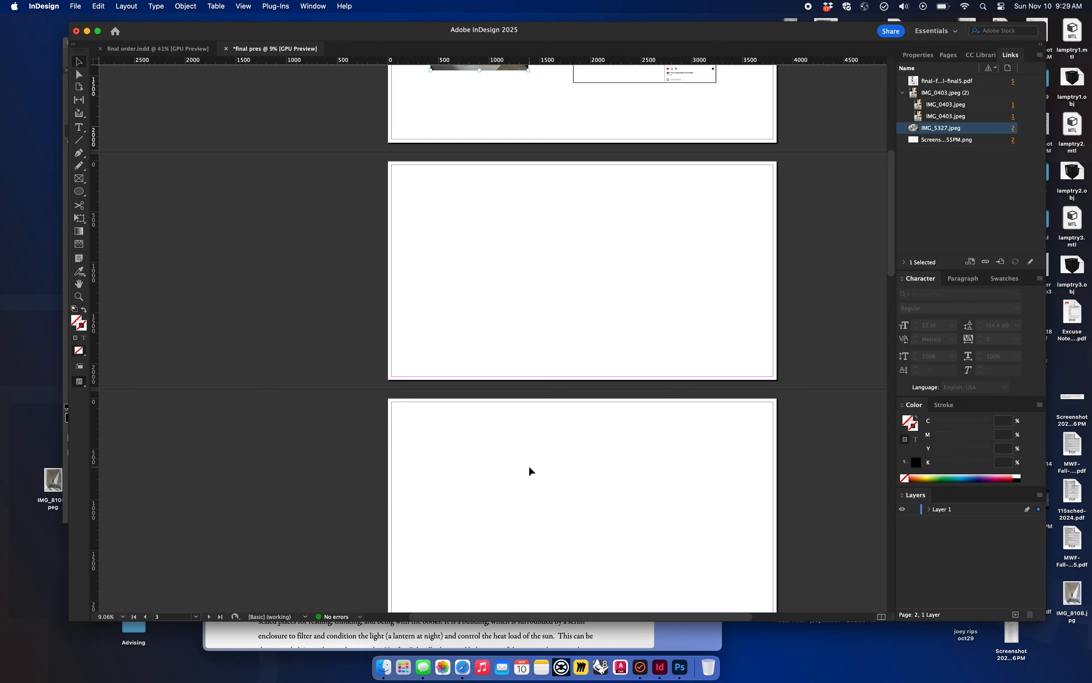
pyautogui.scroll(-10, 530, 470)
pyautogui.moveTo(642, 398); pyautogui.dragTo(609, 139)
pyautogui.scroll(4, 609, 139)
pyautogui.scroll(4, 611, 259)
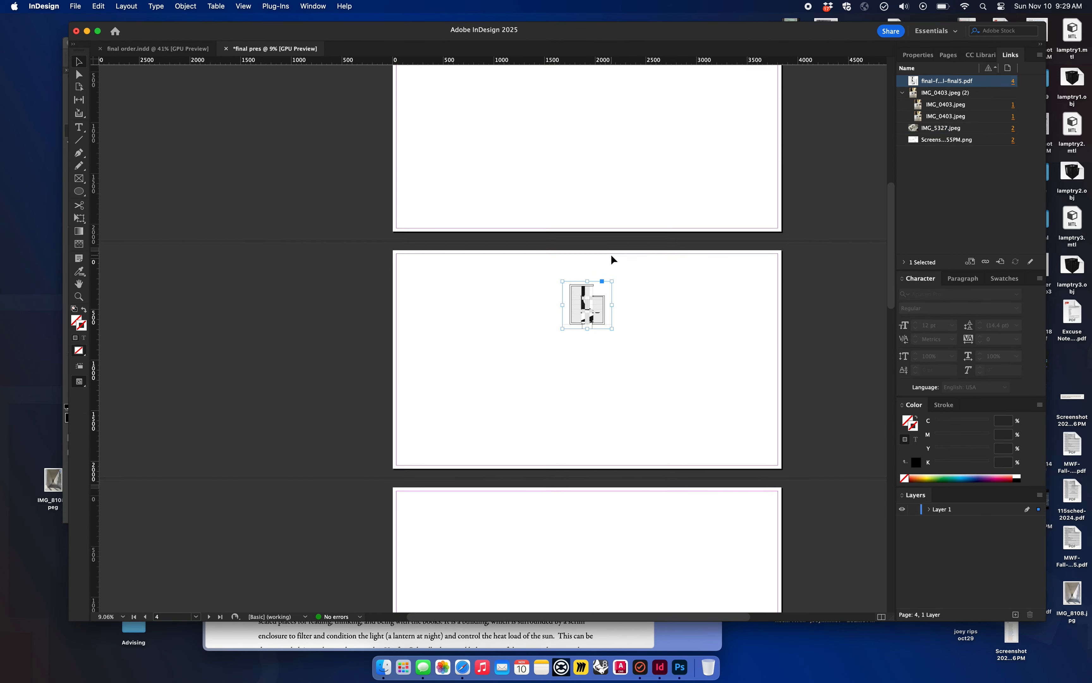
pyautogui.moveTo(603, 409); pyautogui.dragTo(595, 204)
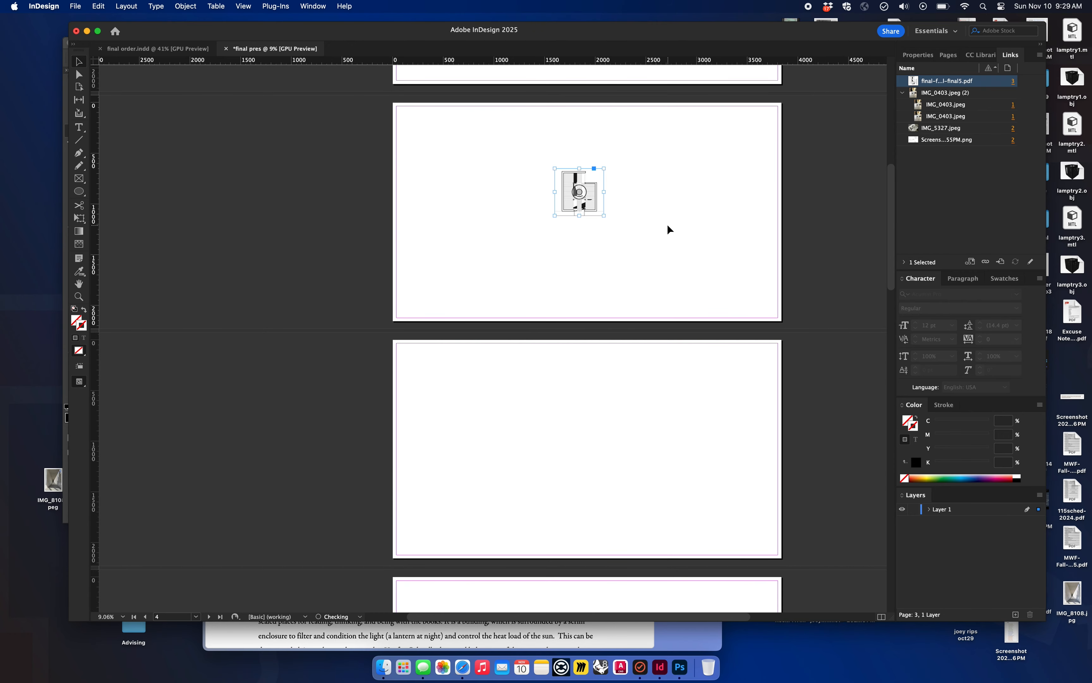
pyautogui.scroll(5, 668, 227)
pyautogui.scroll(5, 662, 461)
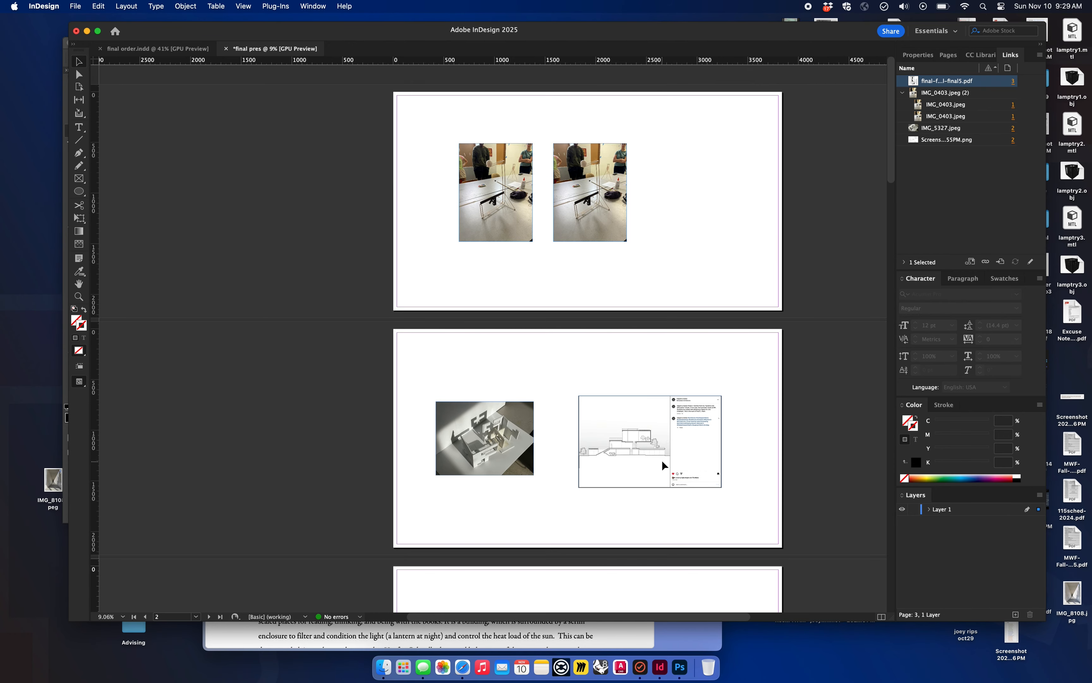
pyautogui.moveTo(665, 238); pyautogui.dragTo(494, 187)
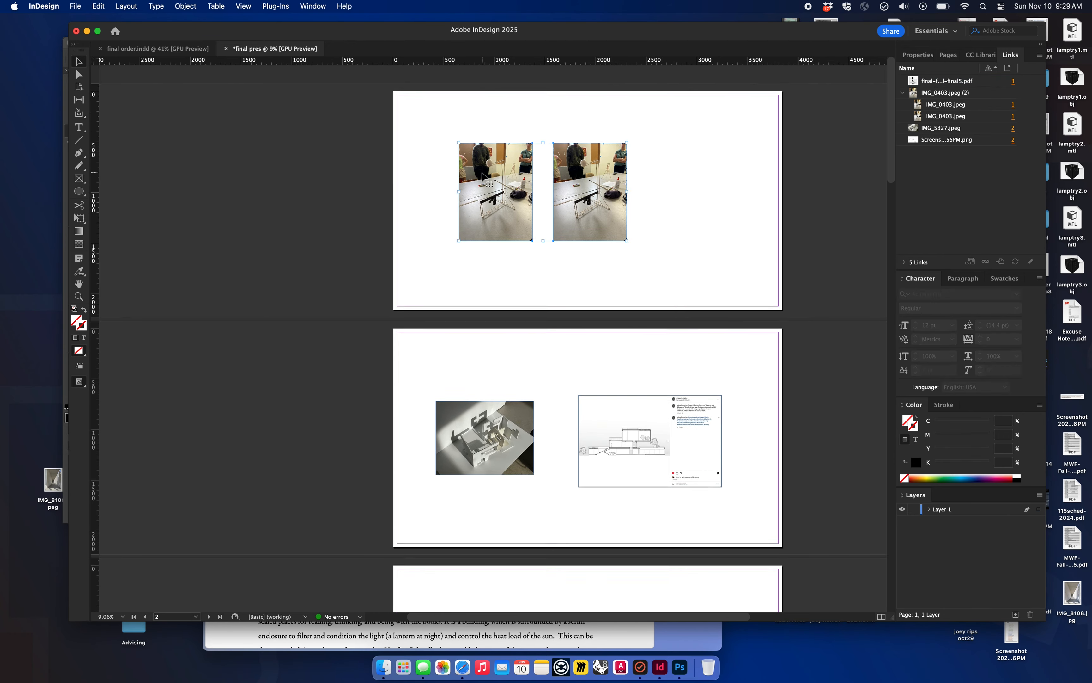
pyautogui.click(710, 297)
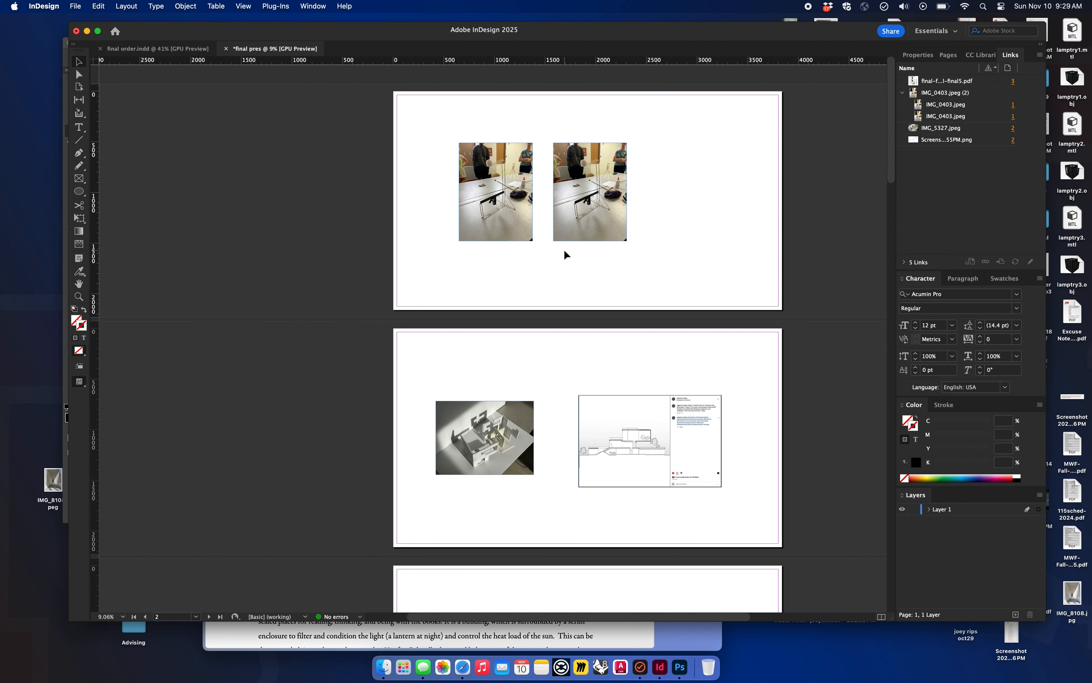
# Step: Add a text frame below the second photo on page 1 reading "north elevation" at 30 pt
pyautogui.click(79, 128)
pyautogui.scroll(5, 672, 216)
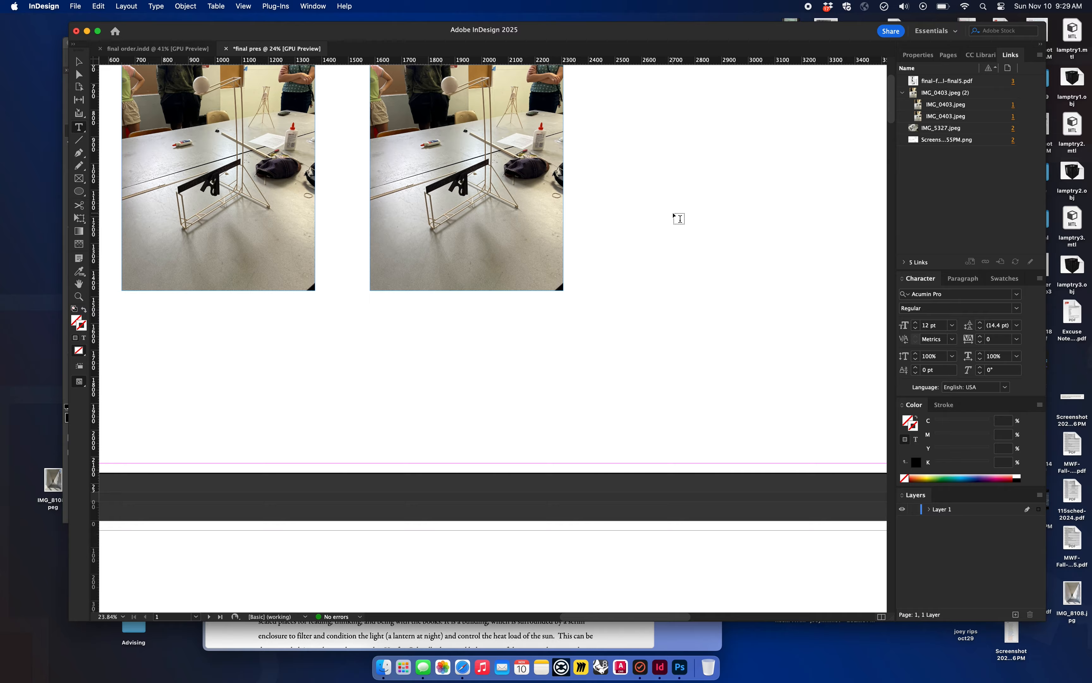
pyautogui.scroll(5, 676, 218)
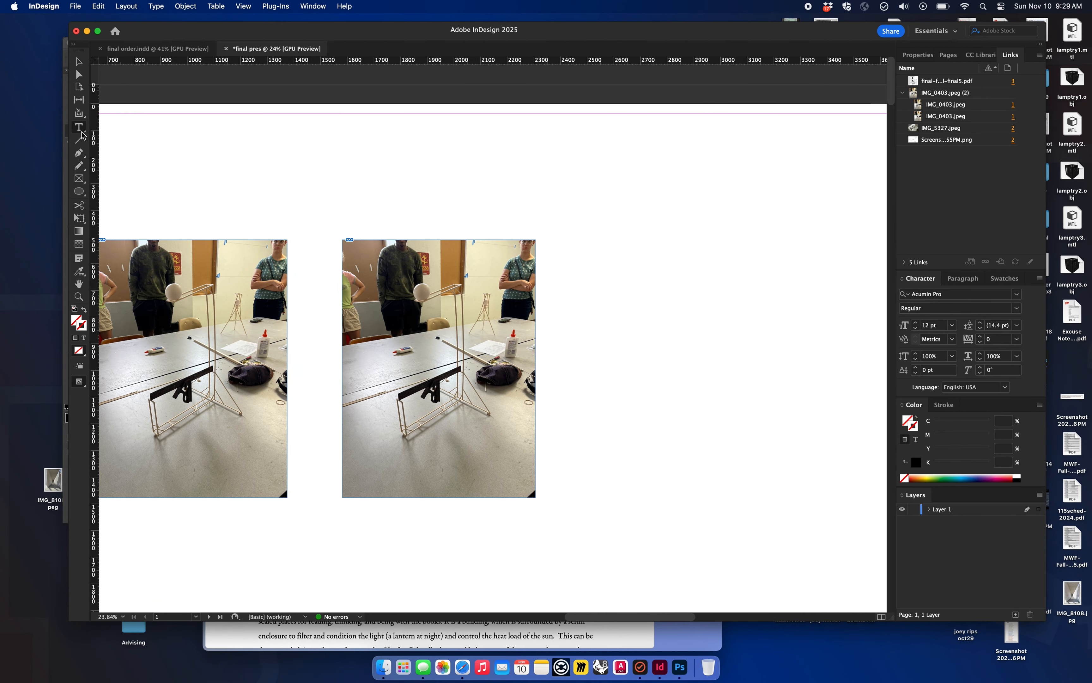
pyautogui.click(79, 130)
pyautogui.moveTo(346, 529); pyautogui.dragTo(500, 567)
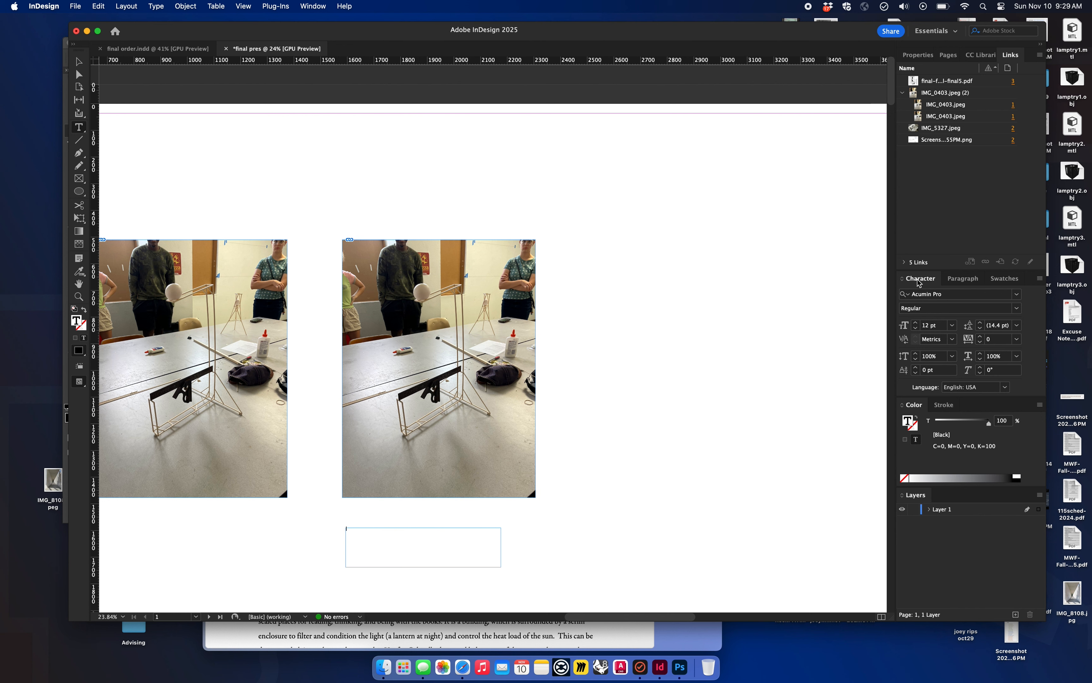
pyautogui.click(952, 325)
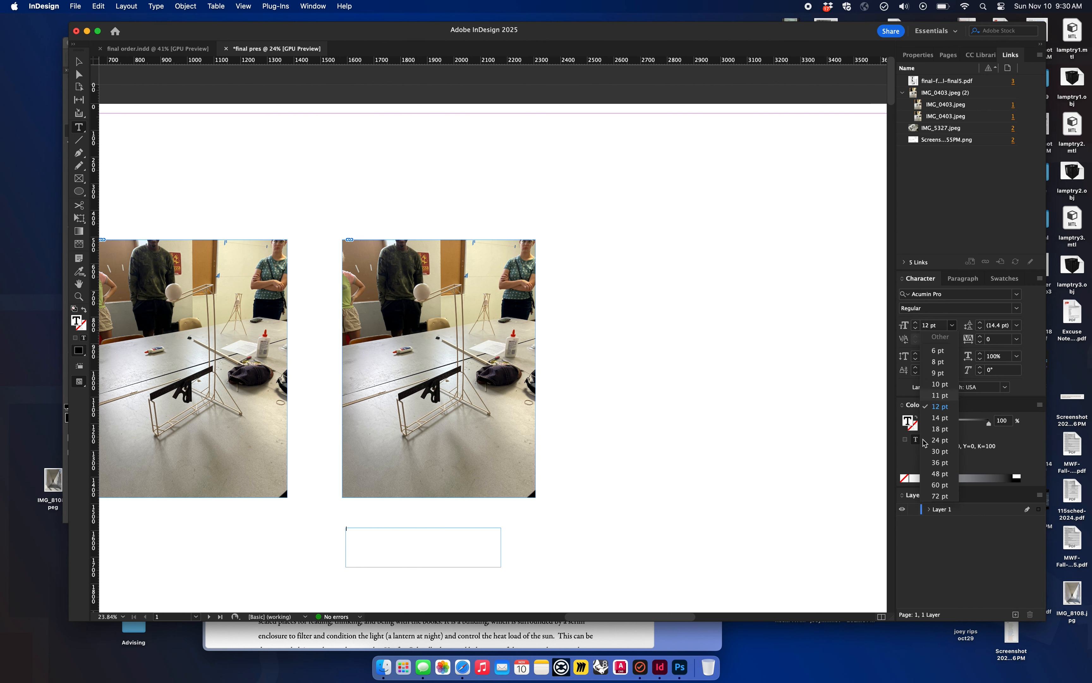
pyautogui.click(940, 452)
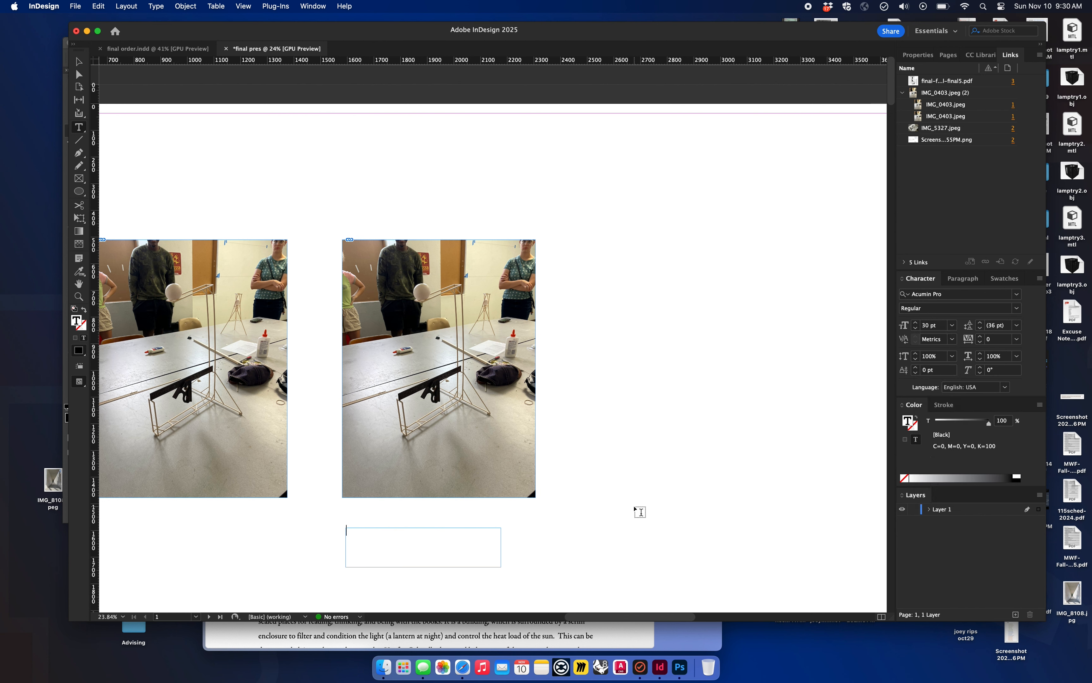
pyautogui.write('north elevation')
pyautogui.press('Escape')
# Step: Align the label with the second photo's left edge and place a copy under the first photo reading "south elevation"
pyautogui.scroll(-5, 492, 332)
pyautogui.hscroll(-4, 492, 332)
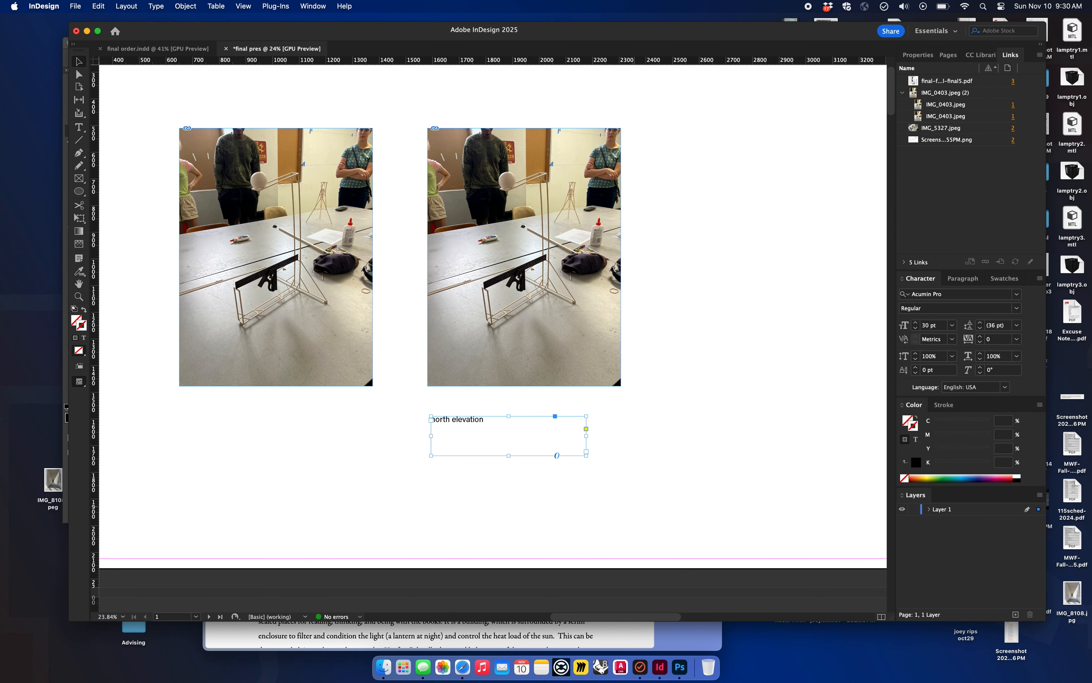
pyautogui.moveTo(478, 424); pyautogui.dragTo(227, 414)
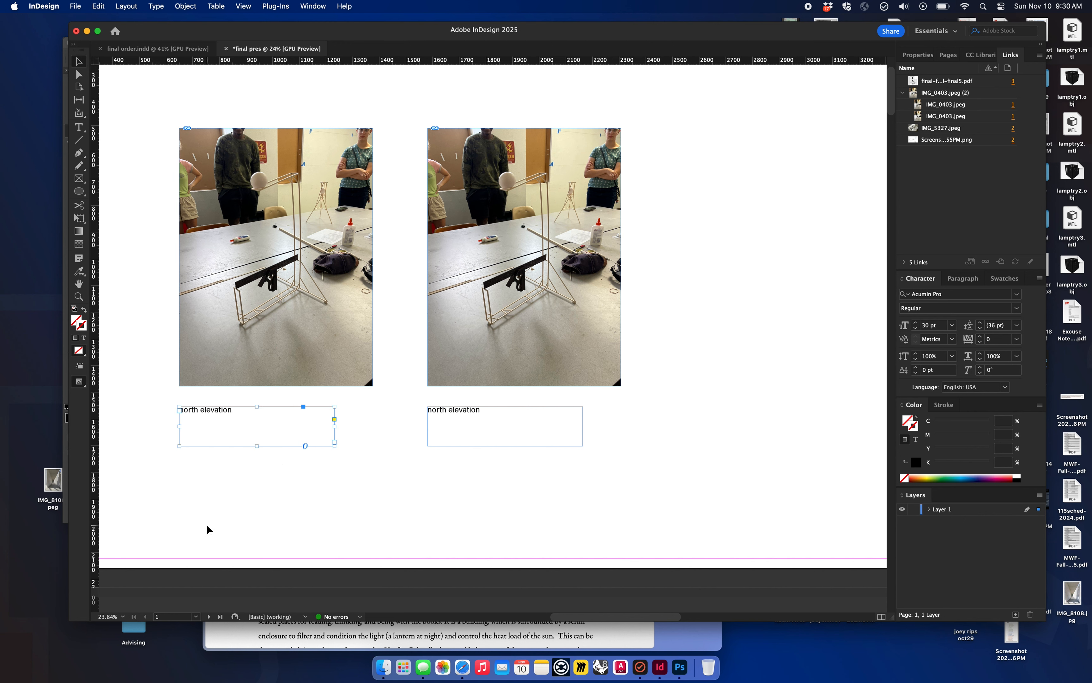
pyautogui.press('t')
pyautogui.moveTo(242, 410); pyautogui.dragTo(156, 411)
pyautogui.write('s')
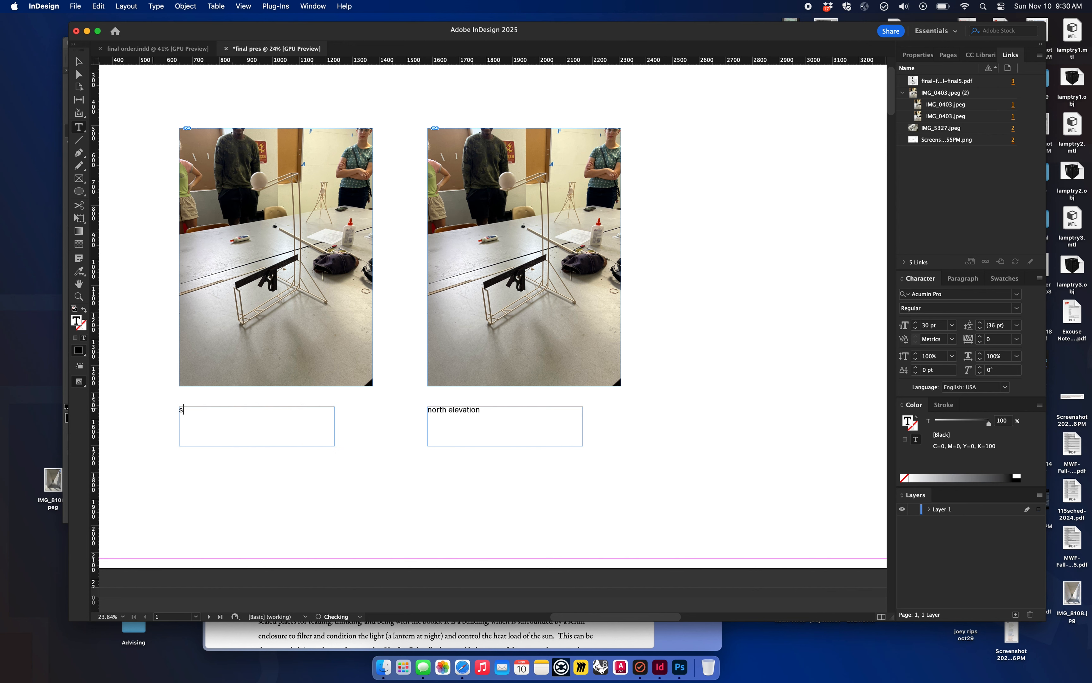
pyautogui.write('outh elevation')
pyautogui.press('Escape')
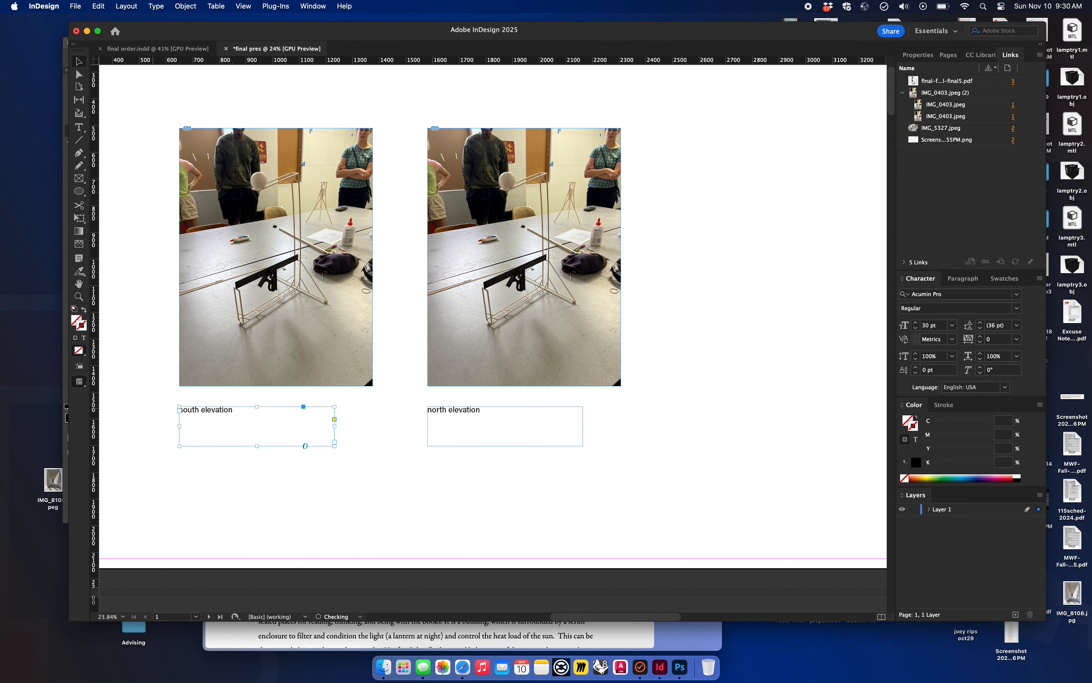
pyautogui.click(760, 476)
# Step: Create a small text frame containing "3" to the left of the floor plan on page 3
pyautogui.scroll(-4, 761, 476)
pyautogui.hscroll(3, 760, 477)
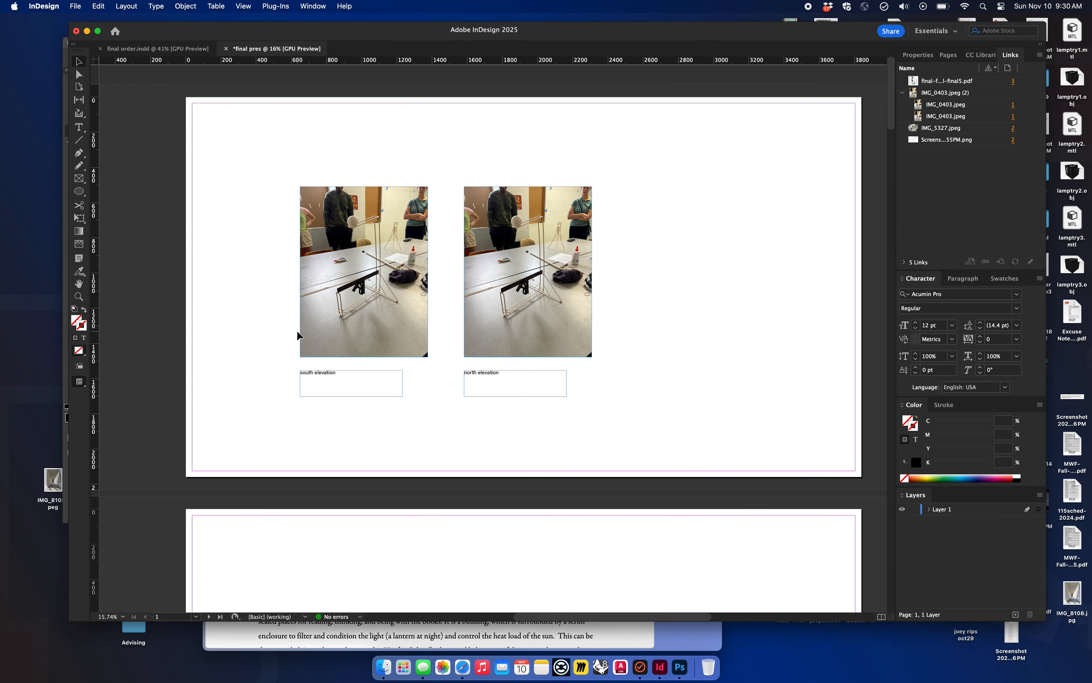
pyautogui.hscroll(1, 297, 335)
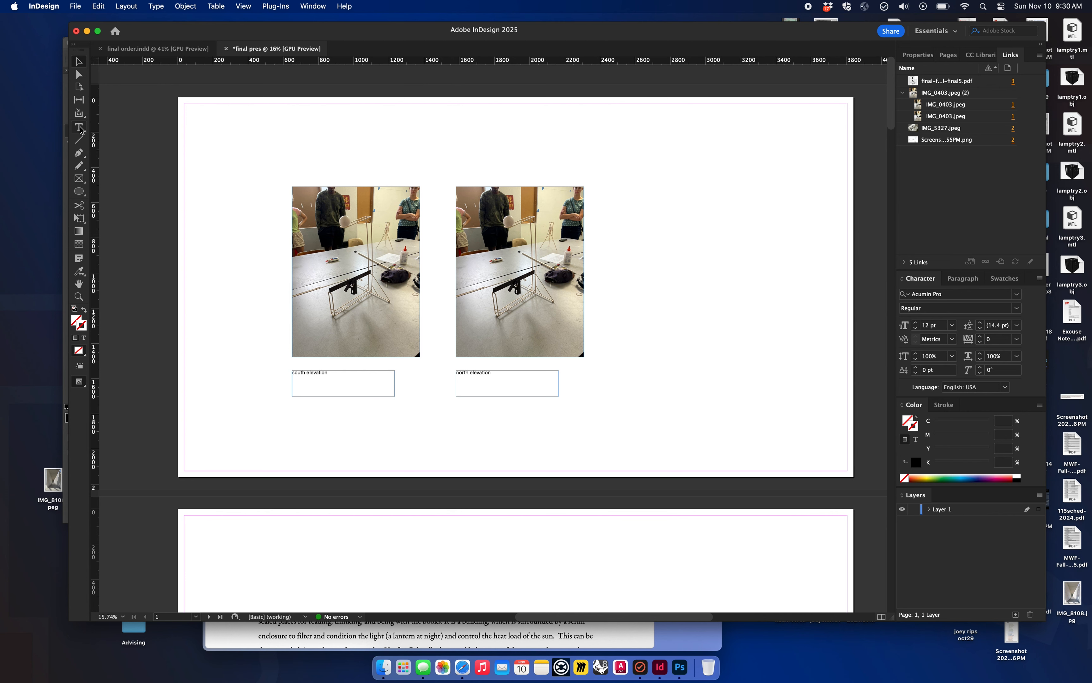
pyautogui.click(79, 127)
pyautogui.scroll(-10, 313, 305)
pyautogui.scroll(-10, 313, 305)
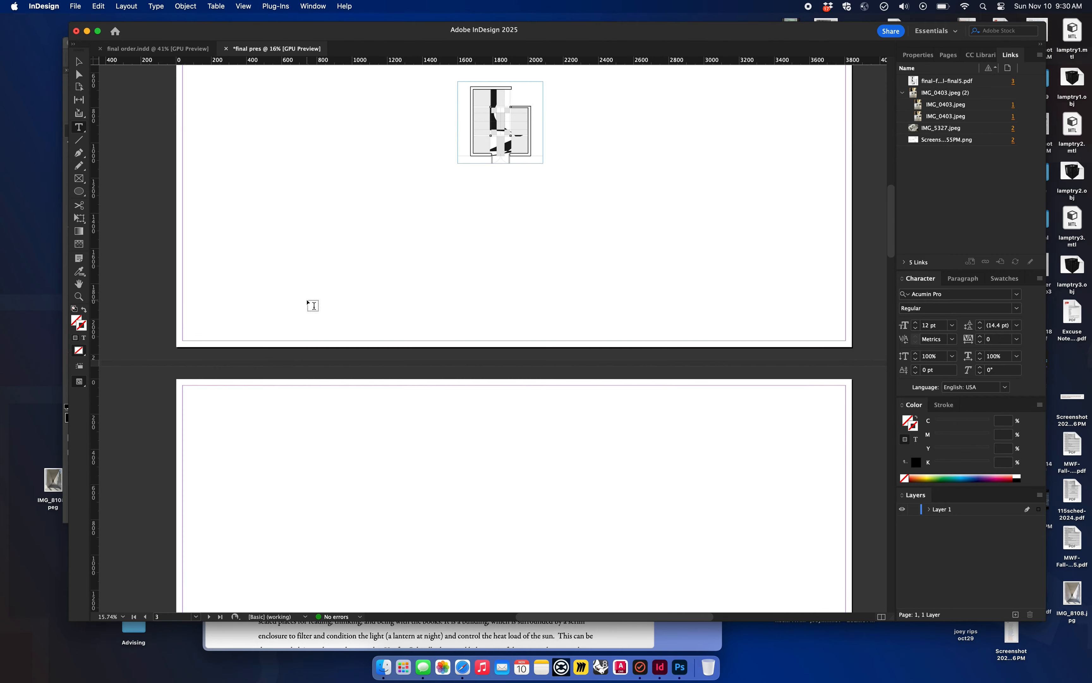
pyautogui.scroll(2, 310, 305)
pyautogui.scroll(3, 559, 211)
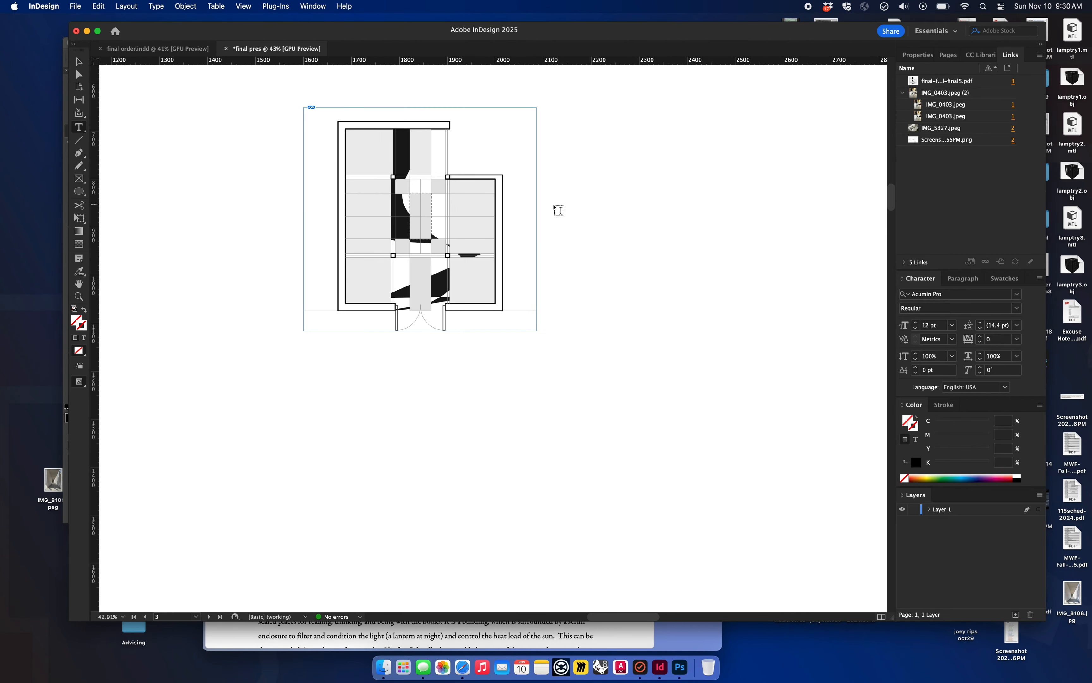
pyautogui.scroll(5, 408, 199)
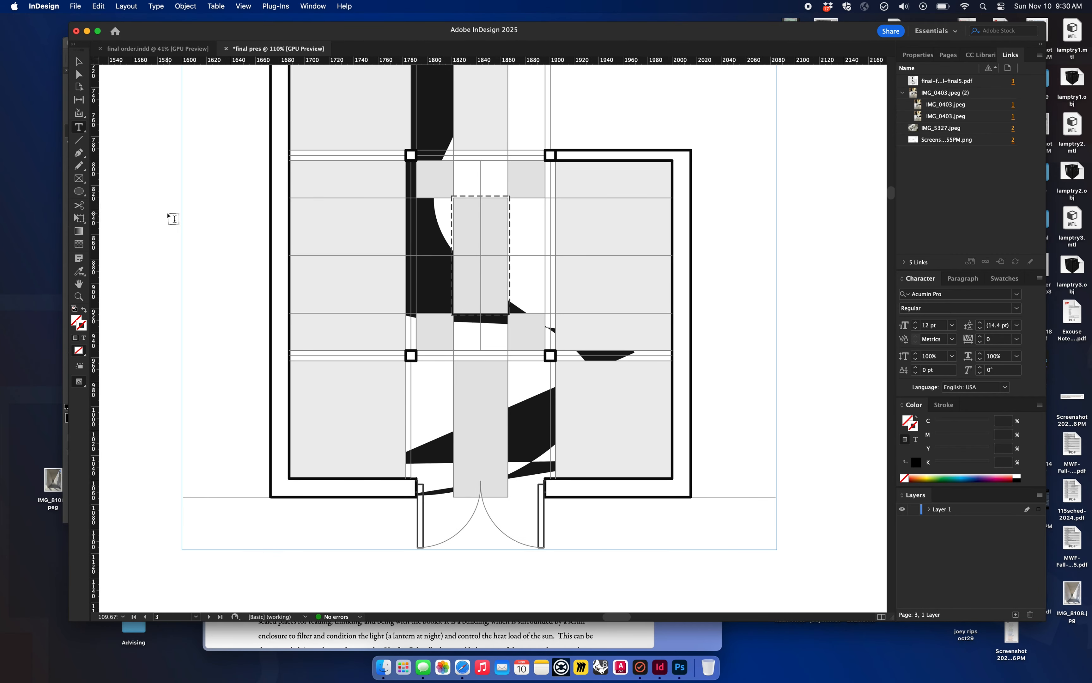
pyautogui.moveTo(154, 225); pyautogui.dragTo(183, 252)
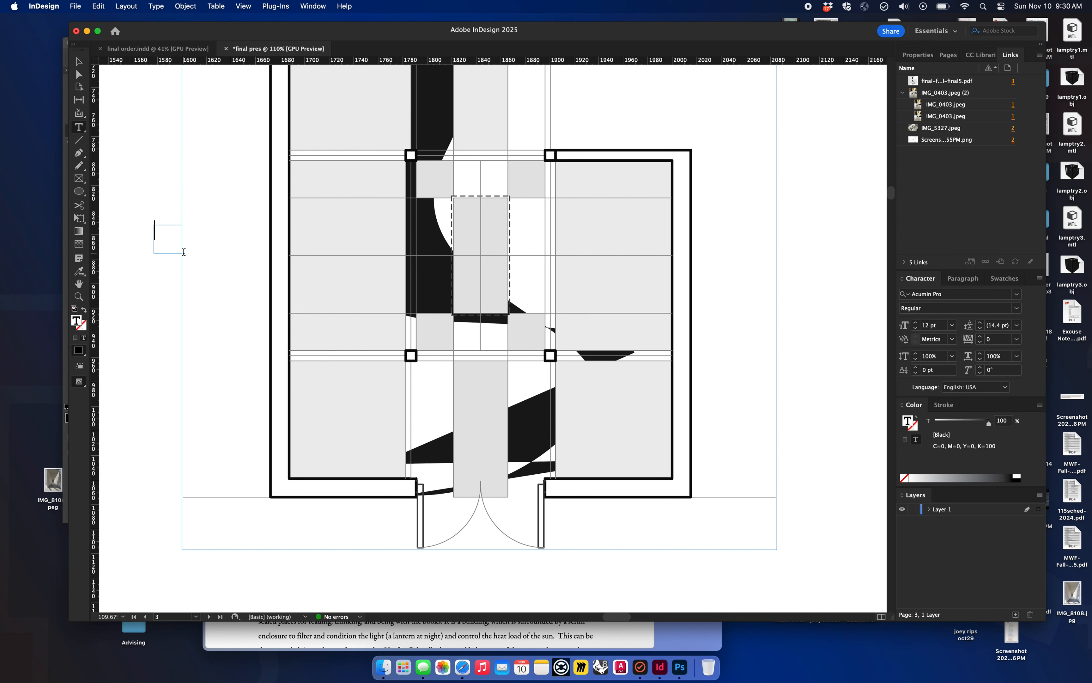
pyautogui.write('3')
pyautogui.press('Escape')
# Step: Copy the "3" label into the plan's lower-left and lower-right rooms, and change the lower-right copy to "2"
pyautogui.moveTo(165, 237); pyautogui.dragTo(640, 448)
pyautogui.doubleClick(640, 449)
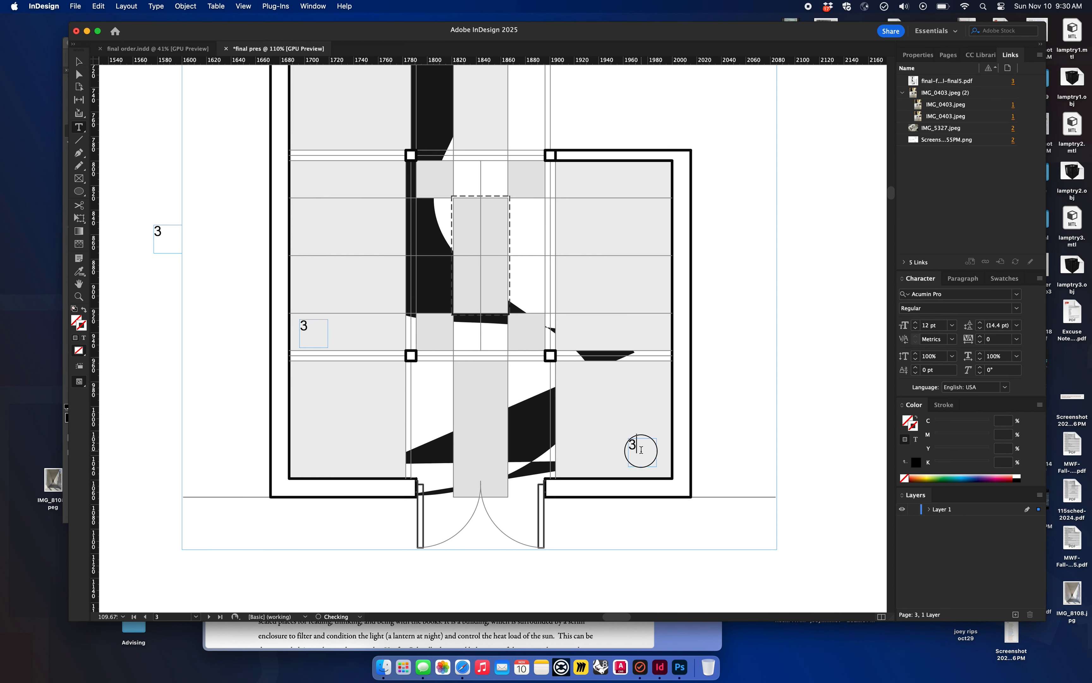
pyautogui.press('BackSpace')
pyautogui.write('2')
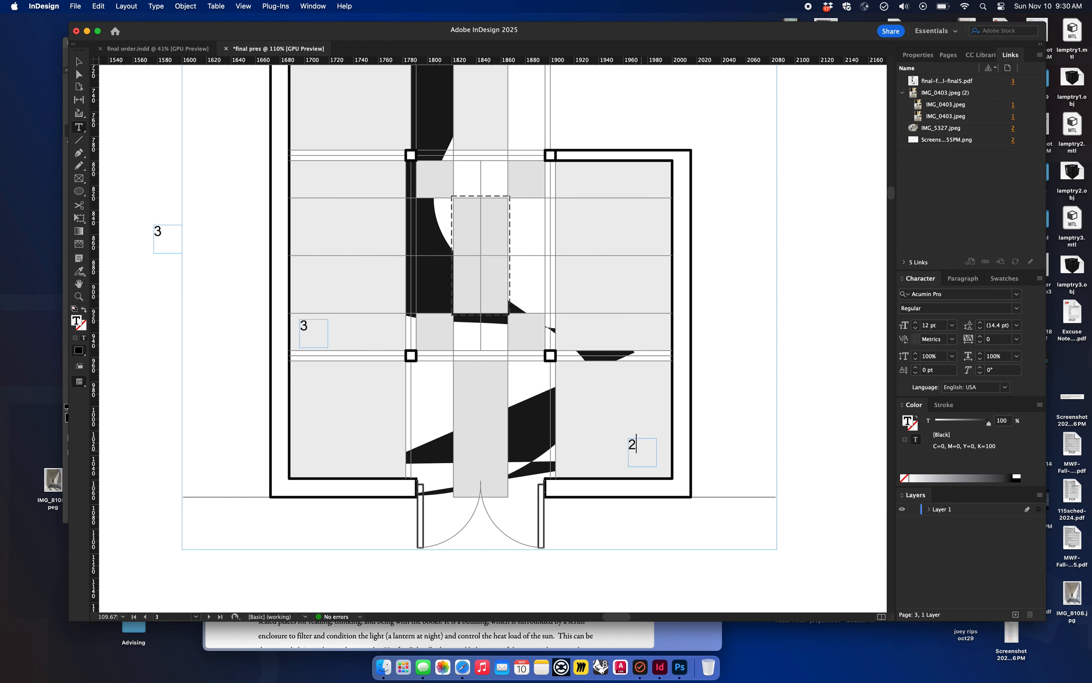
pyautogui.scroll(-3, 637, 450)
pyautogui.press('Escape')
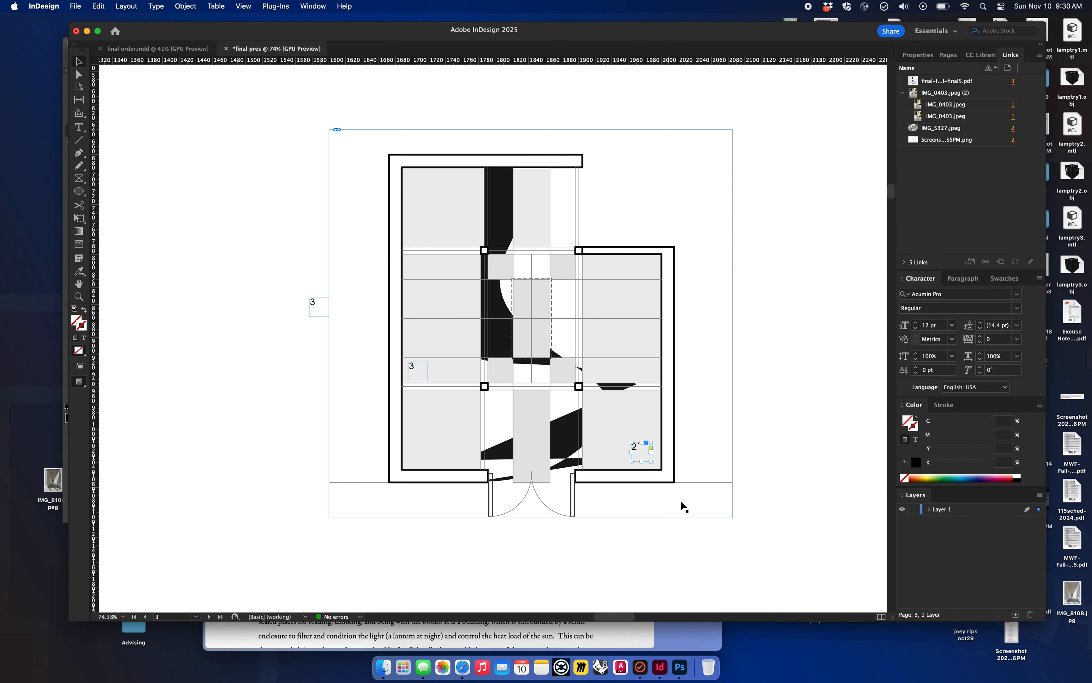
# Step: Move the outer "3" label farther left of the plan, extend its text to "3. kitchen" and widen its frame to fit
pyautogui.moveTo(318, 303); pyautogui.dragTo(238, 298)
pyautogui.doubleClick(238, 298)
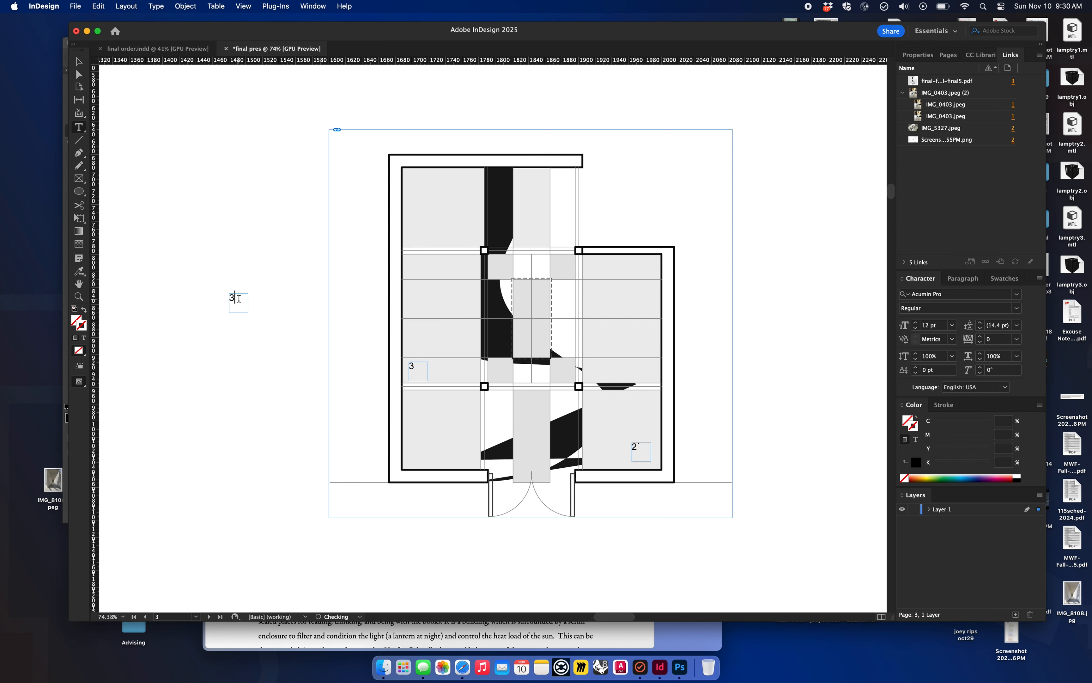
pyautogui.write('.')
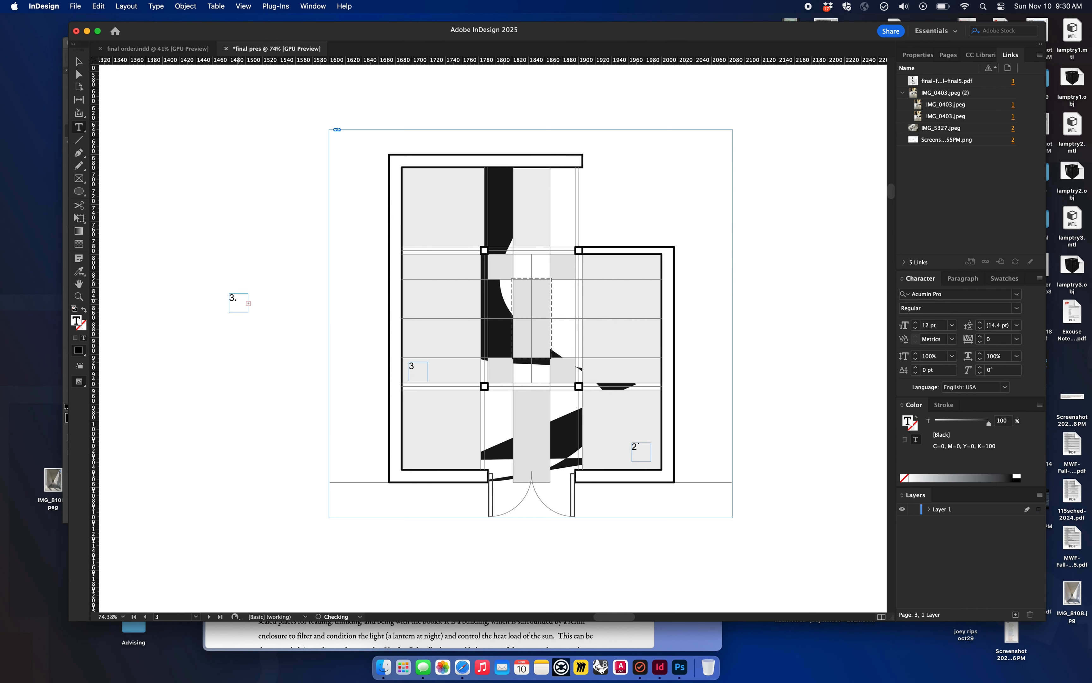
pyautogui.press('Escape')
pyautogui.doubleClick(248, 313)
pyautogui.moveTo(260, 325); pyautogui.dragTo(301, 318)
pyautogui.click(274, 345)
pyautogui.scroll(-5, 274, 345)
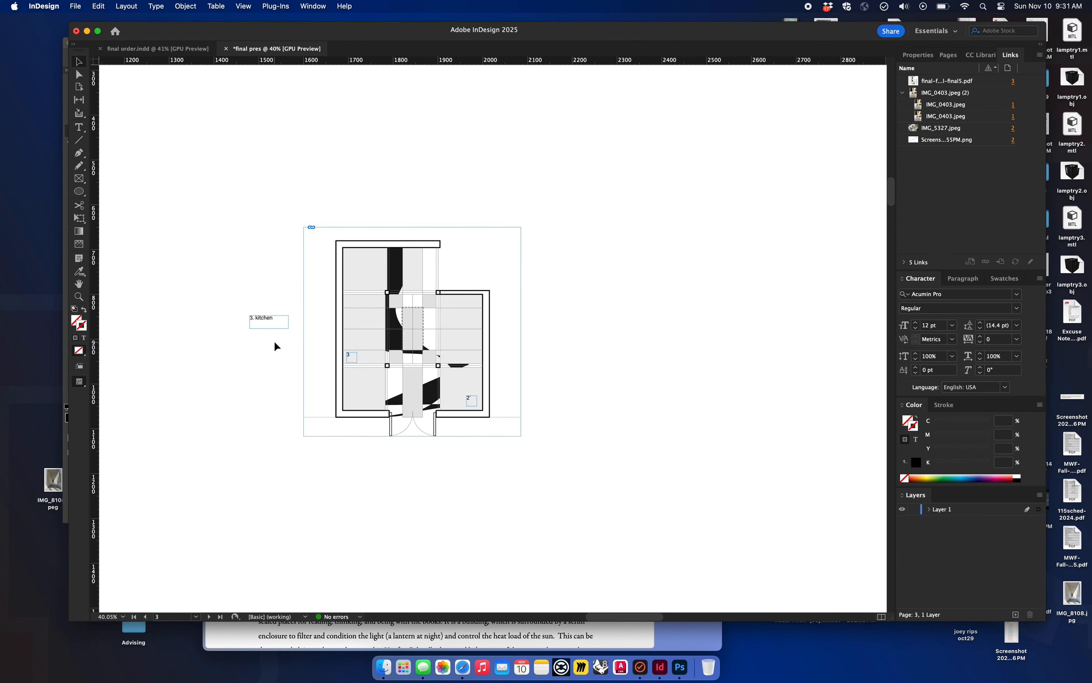
pyautogui.scroll(-3, 275, 342)
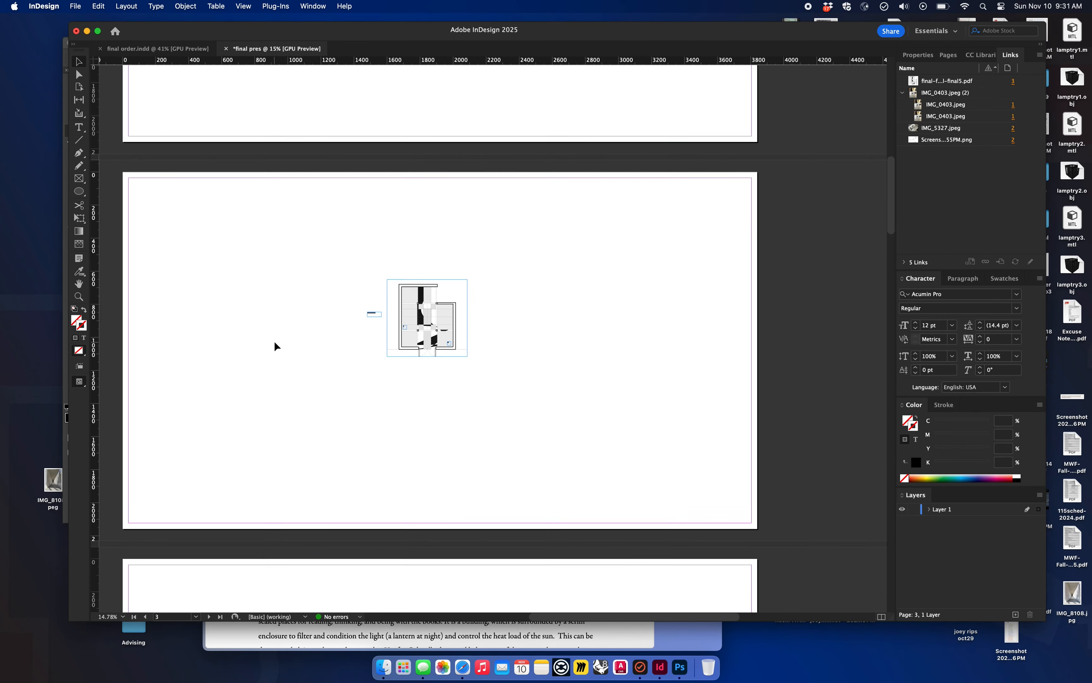
pyautogui.scroll(15, 188, 371)
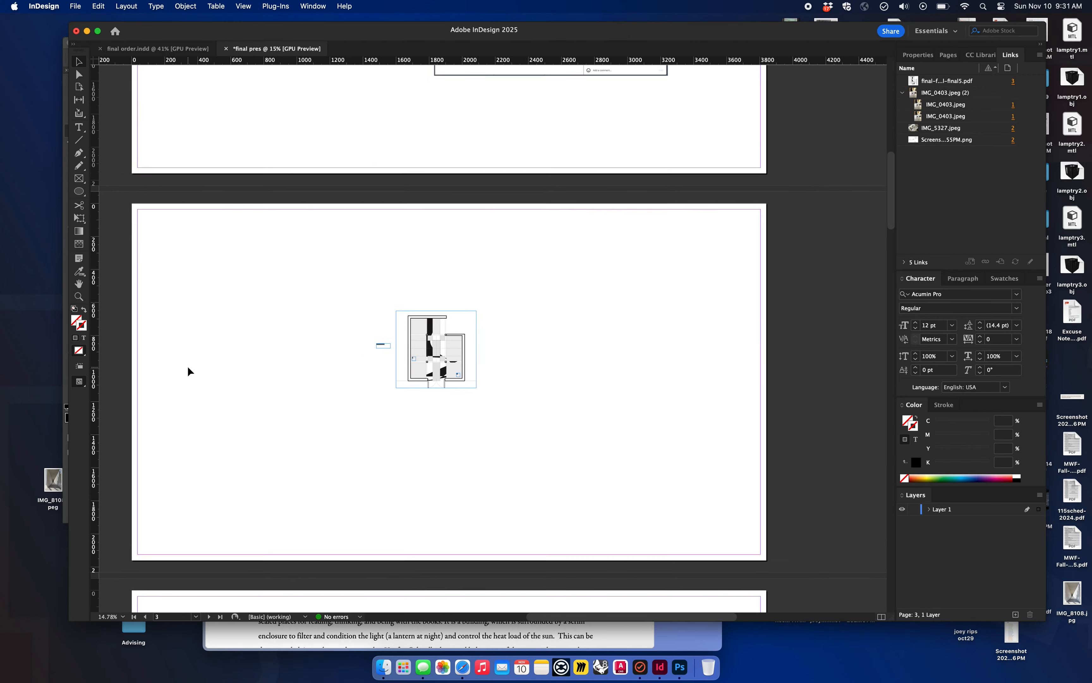
pyautogui.hscroll(-3, 188, 371)
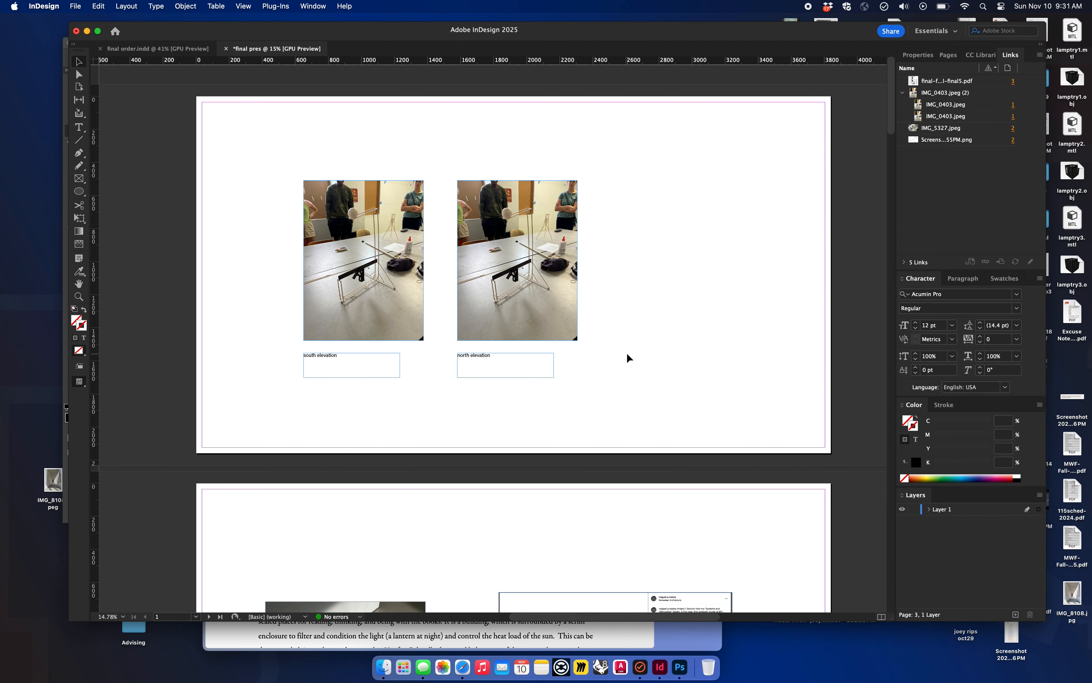
# Step: Look over the pages from the photo page to the floor plan page and the blank page below it
pyautogui.scroll(-1, 627, 358)
pyautogui.hscroll(1, 628, 357)
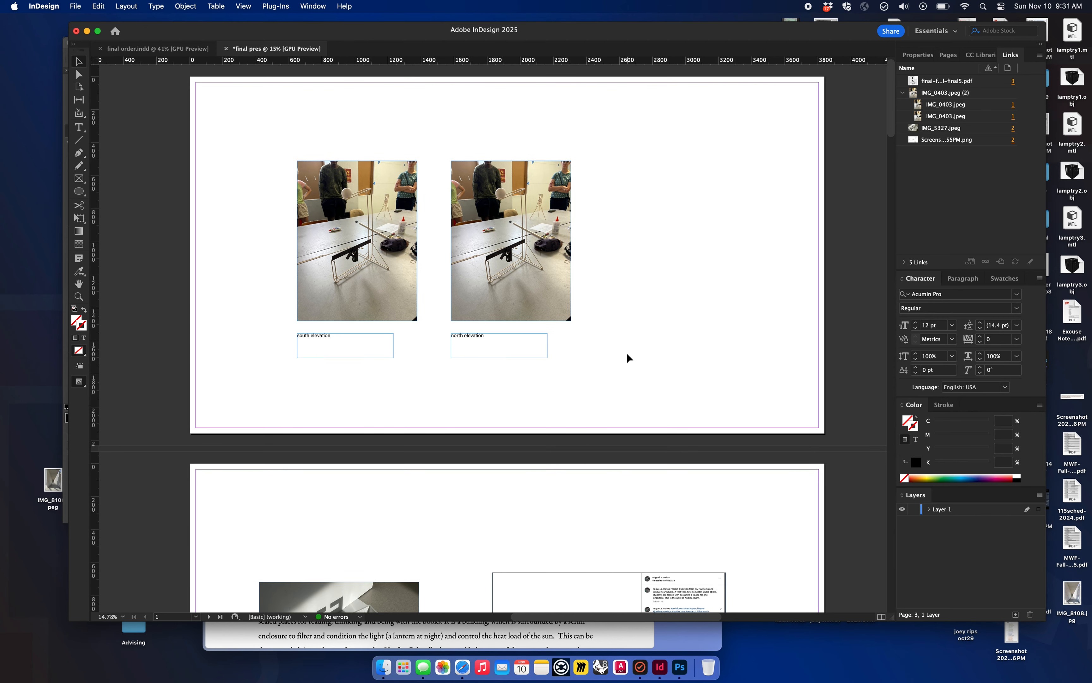
pyautogui.hscroll(1, 627, 357)
pyautogui.scroll(-1, 627, 357)
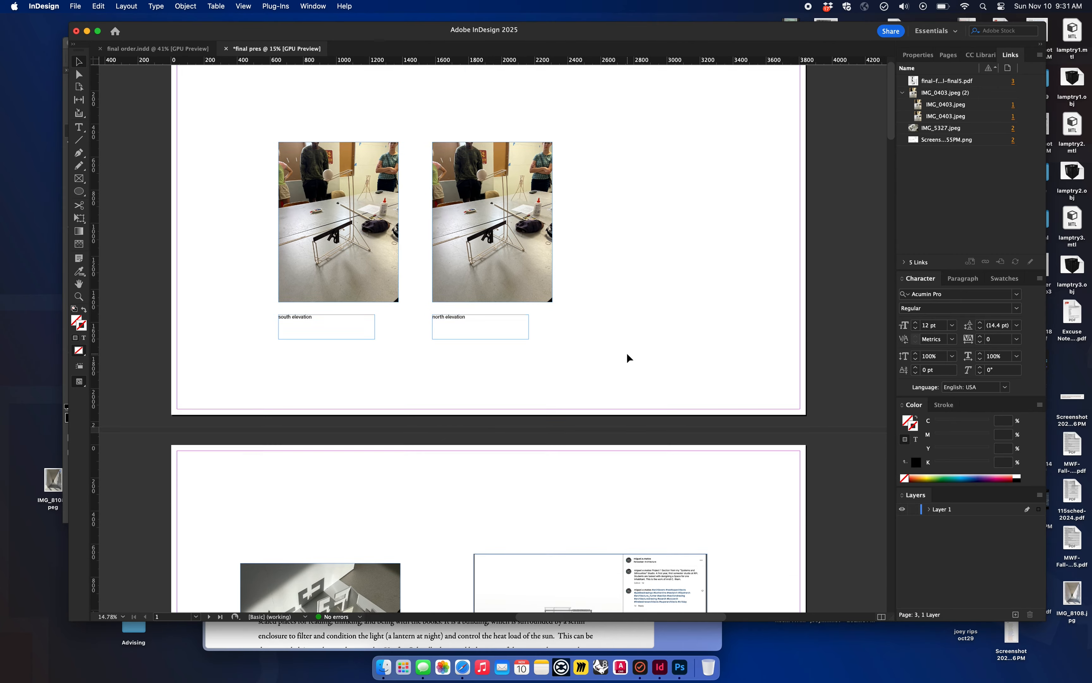
pyautogui.scroll(-20, 627, 357)
pyautogui.hscroll(1, 627, 358)
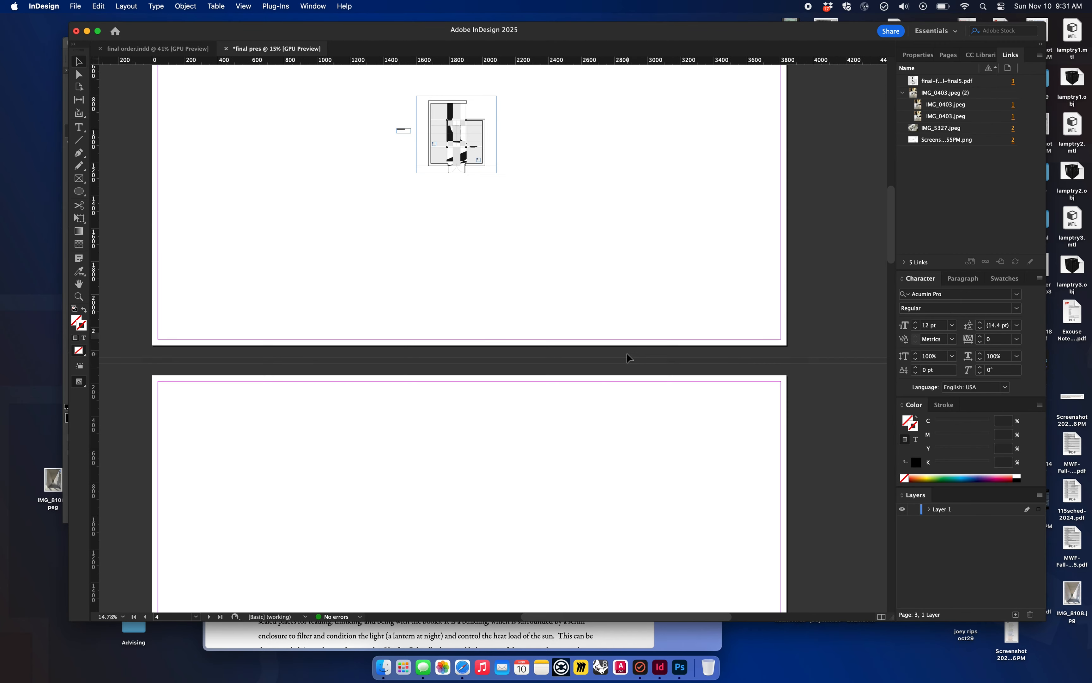
pyautogui.scroll(-5, 628, 358)
pyautogui.hscroll(1, 627, 357)
pyautogui.scroll(20, 627, 358)
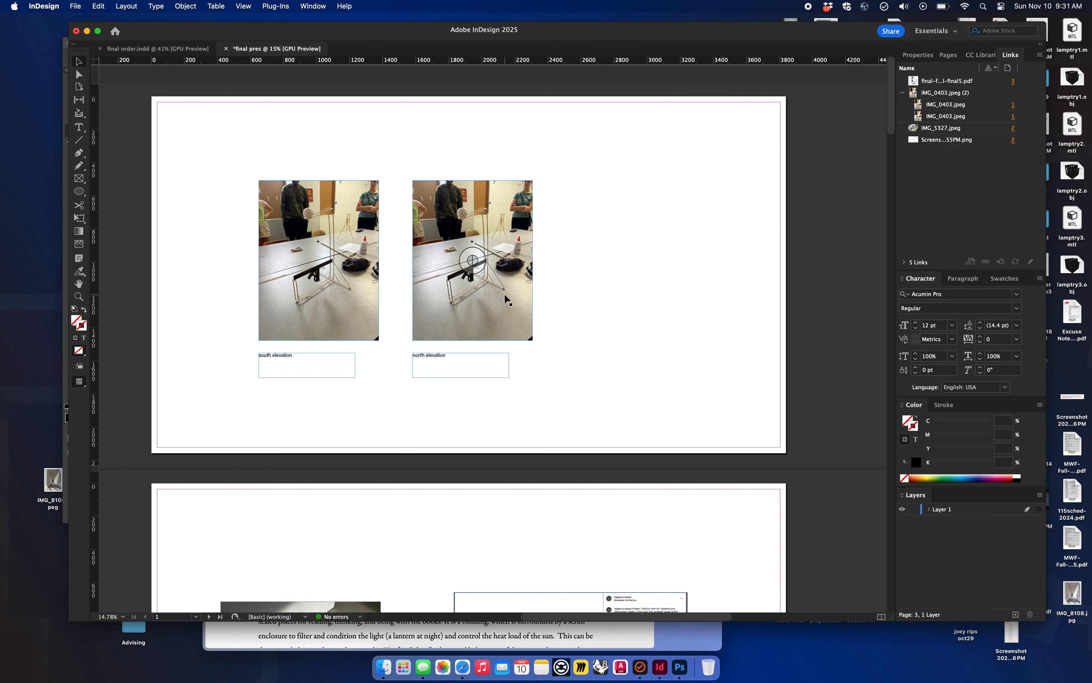
# Step: Place final-final-final-forreal-final5.pdf on page 1 beside the second photo and enlarge its frame to about the photos' height
pyautogui.press('super+d')
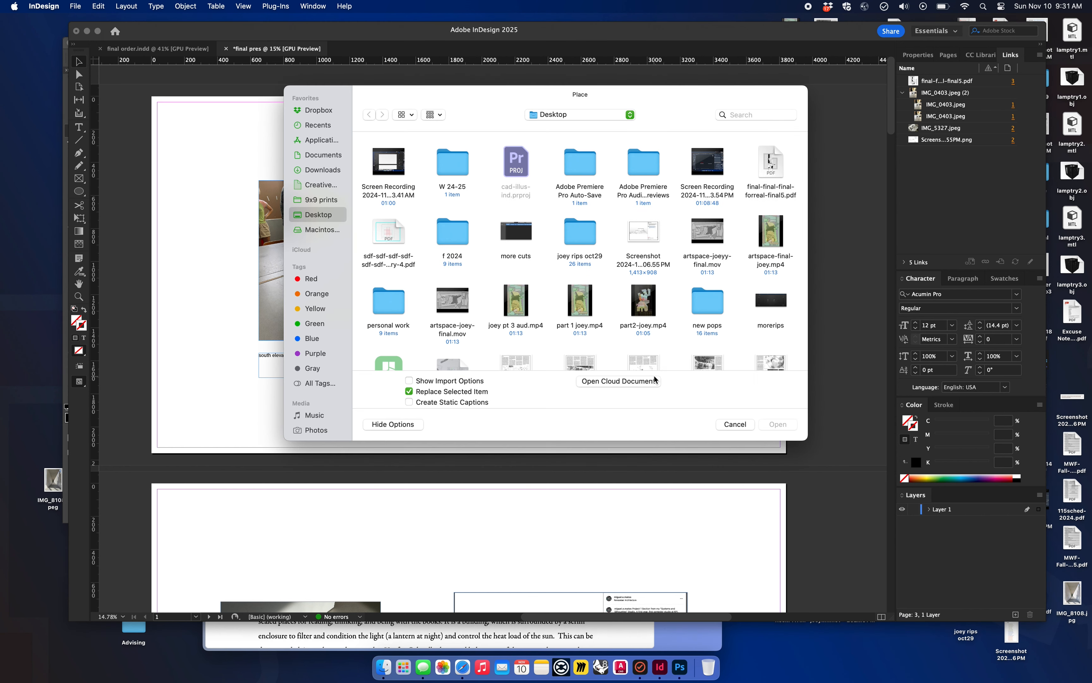
pyautogui.doubleClick(770, 162)
pyautogui.click(592, 191)
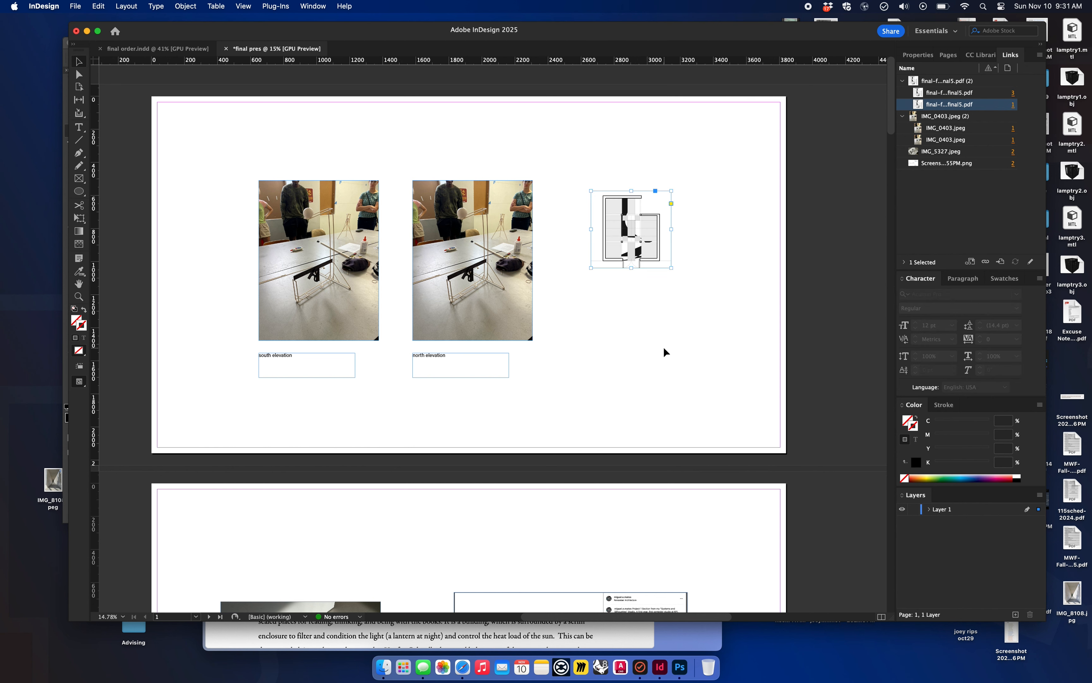
pyautogui.moveTo(672, 267); pyautogui.dragTo(700, 362)
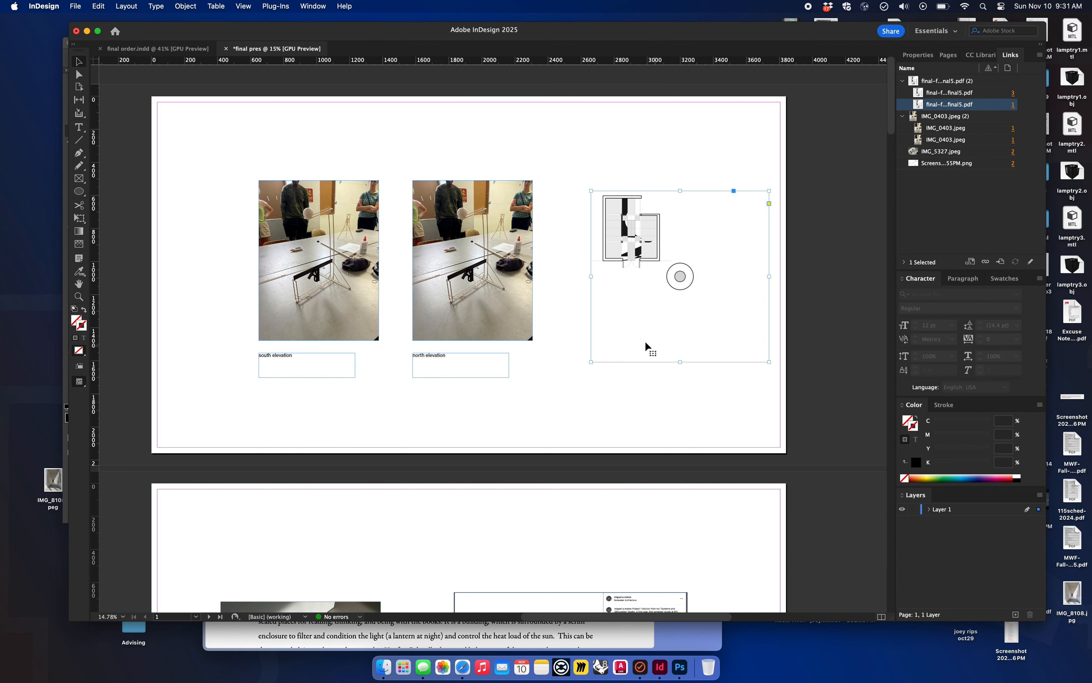
# Step: Fit the floor plan proportionally to its enlarged frame and move it closer to the photos
pyautogui.click(636, 225)
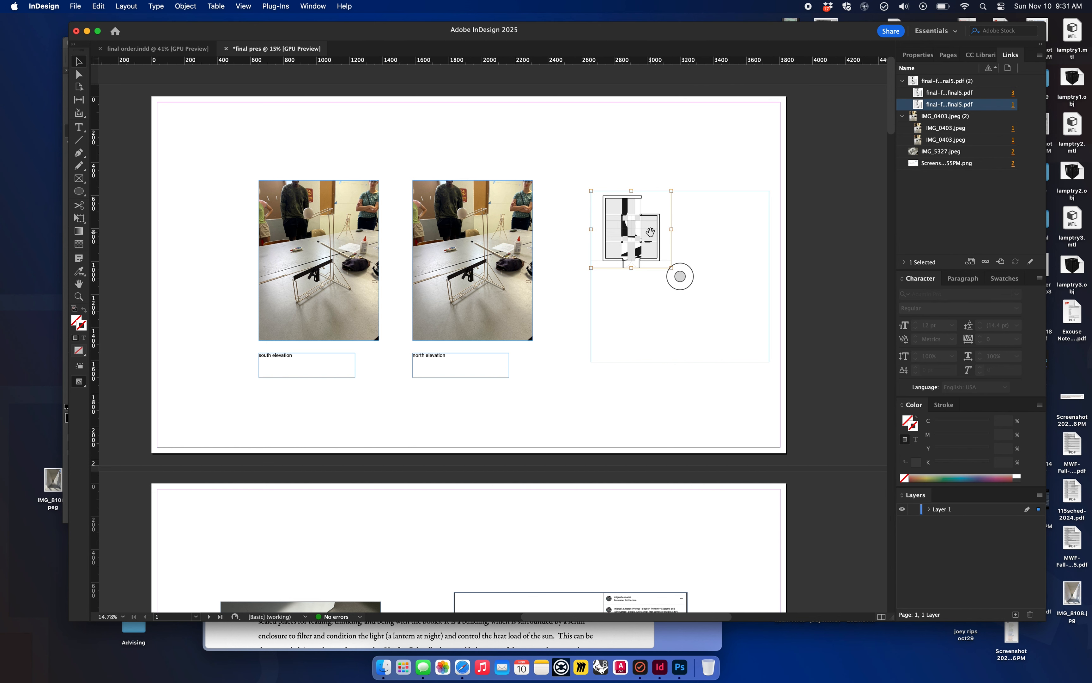
pyautogui.rightClick(649, 232)
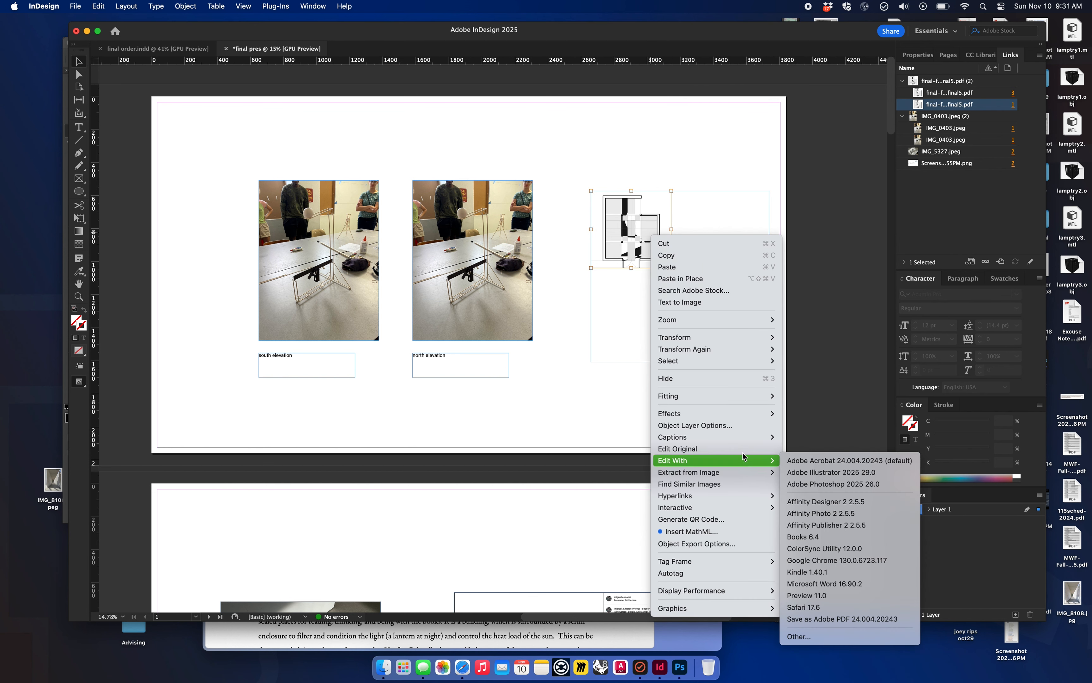
pyautogui.moveTo(738, 436)
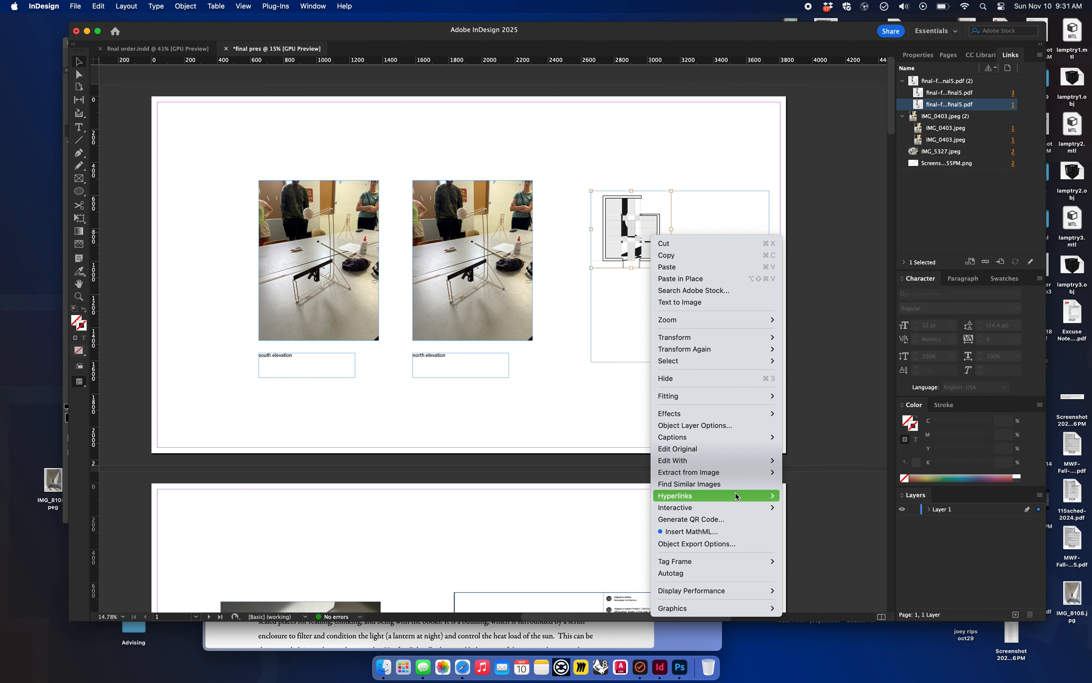
pyautogui.moveTo(677, 396)
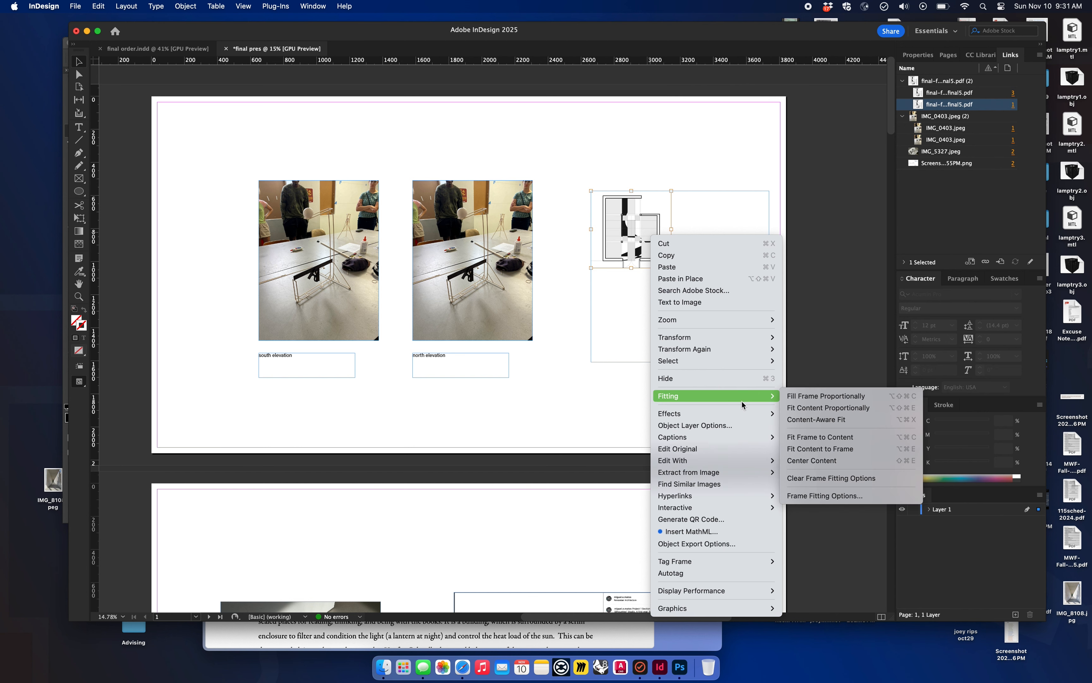
pyautogui.click(858, 409)
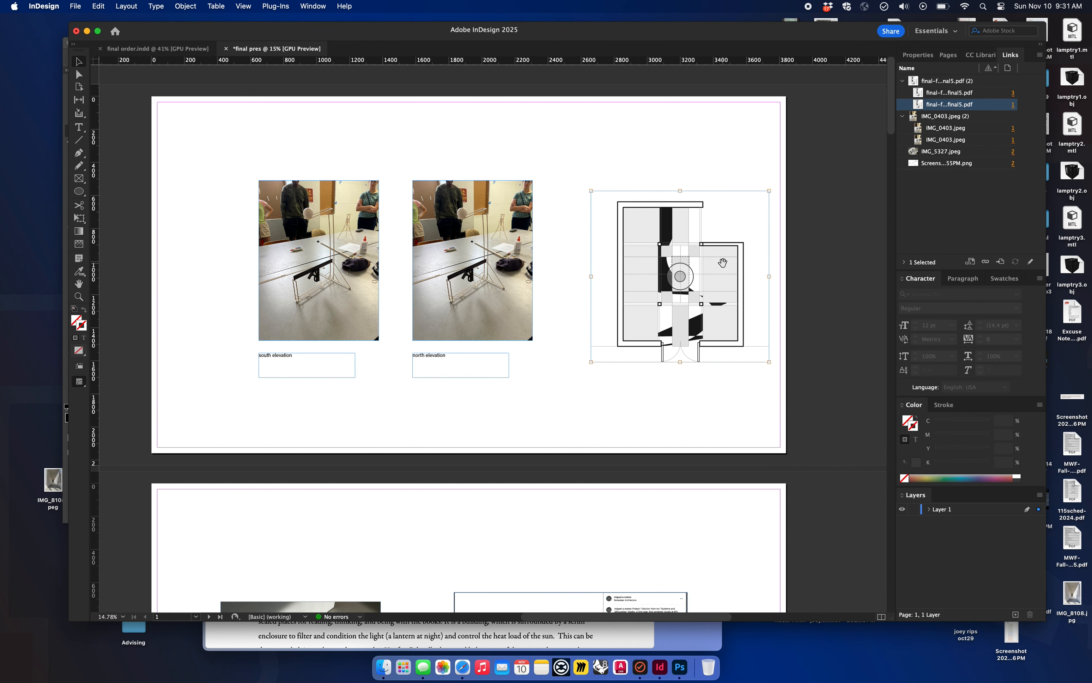
pyautogui.moveTo(711, 342); pyautogui.dragTo(682, 340)
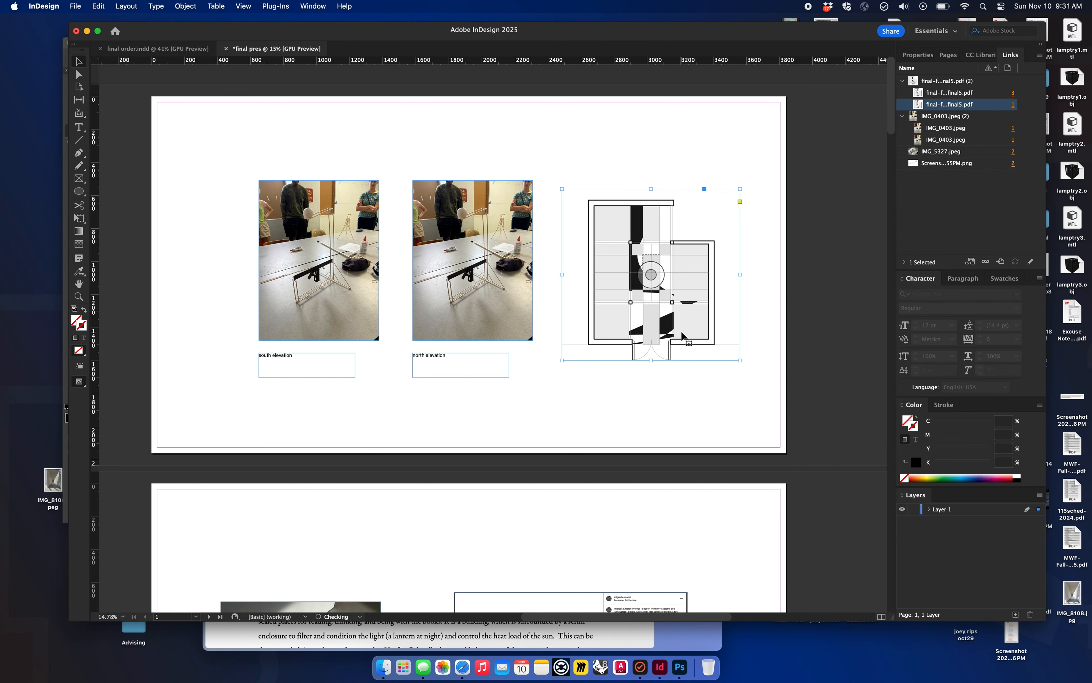
pyautogui.click(675, 396)
# Step: Review the layout of the filled pages and the blank pages that follow them
pyautogui.scroll(-2, 668, 401)
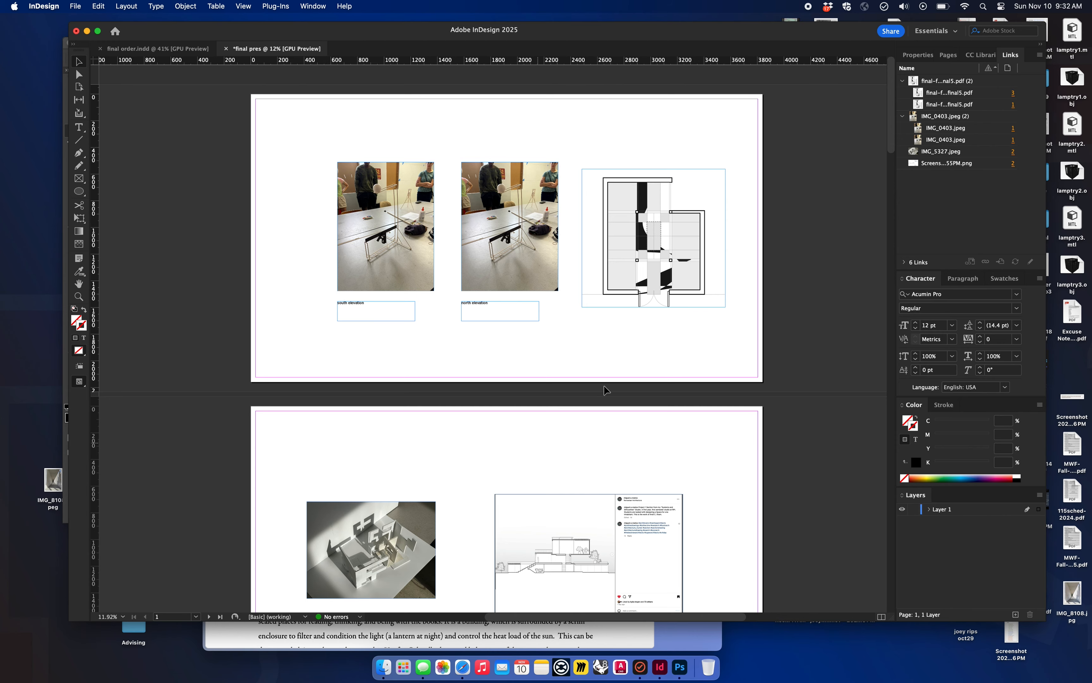
pyautogui.scroll(-1, 472, 387)
pyautogui.scroll(-1, 472, 388)
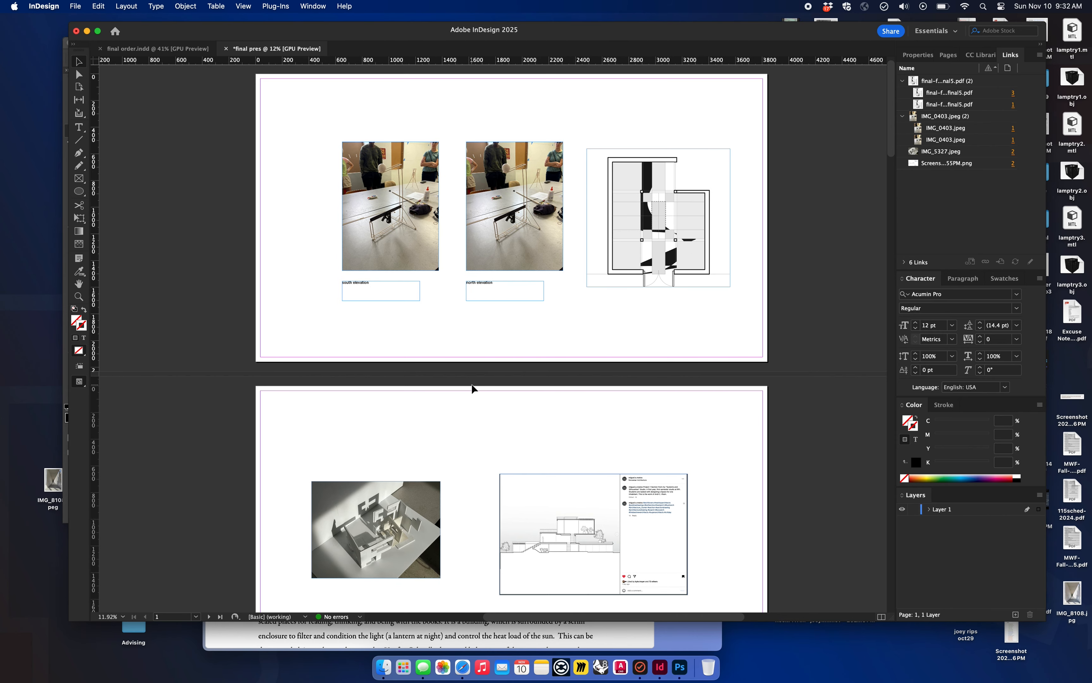
pyautogui.scroll(-1, 472, 387)
pyautogui.scroll(-15, 472, 388)
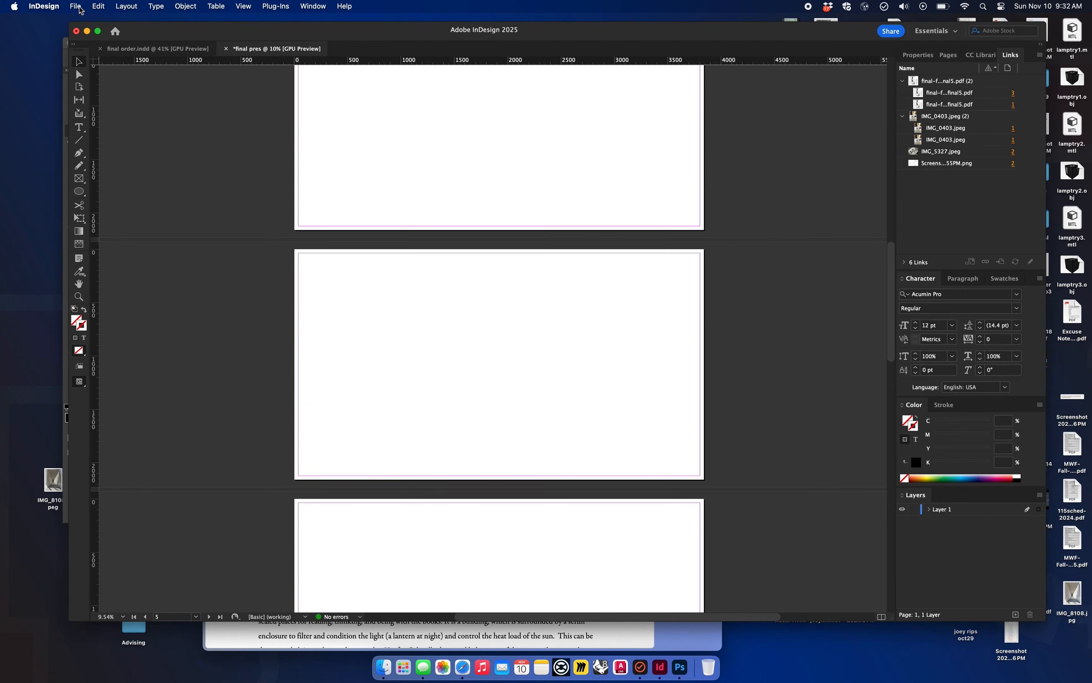
pyautogui.scroll(15, 321, 193)
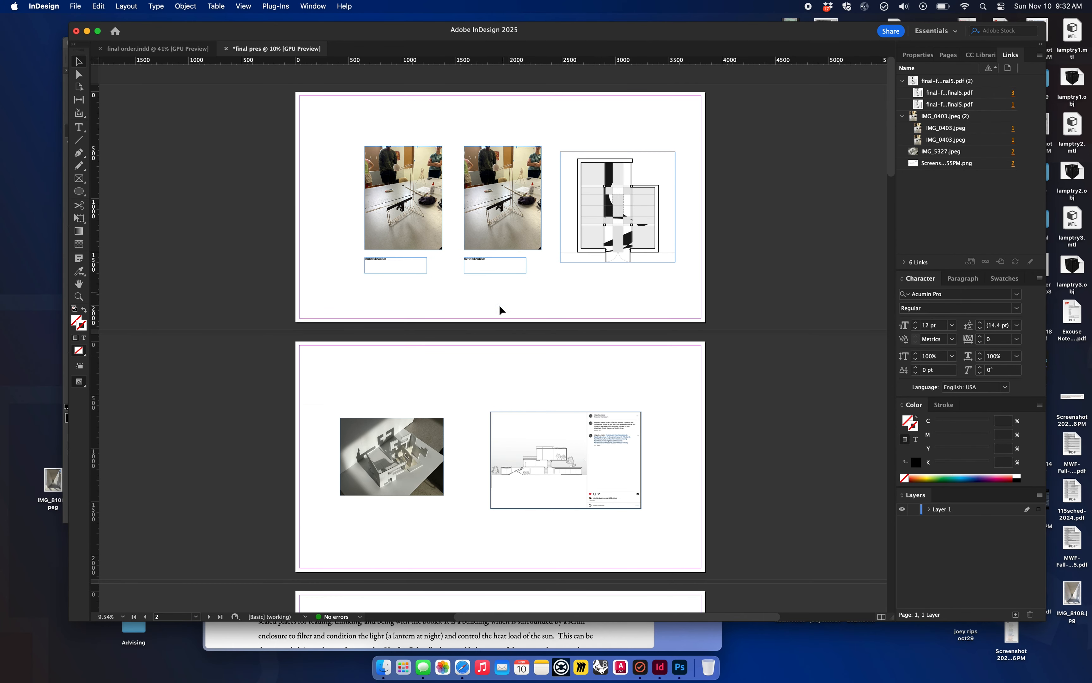
pyautogui.scroll(-2, 489, 386)
pyautogui.scroll(-10, 488, 385)
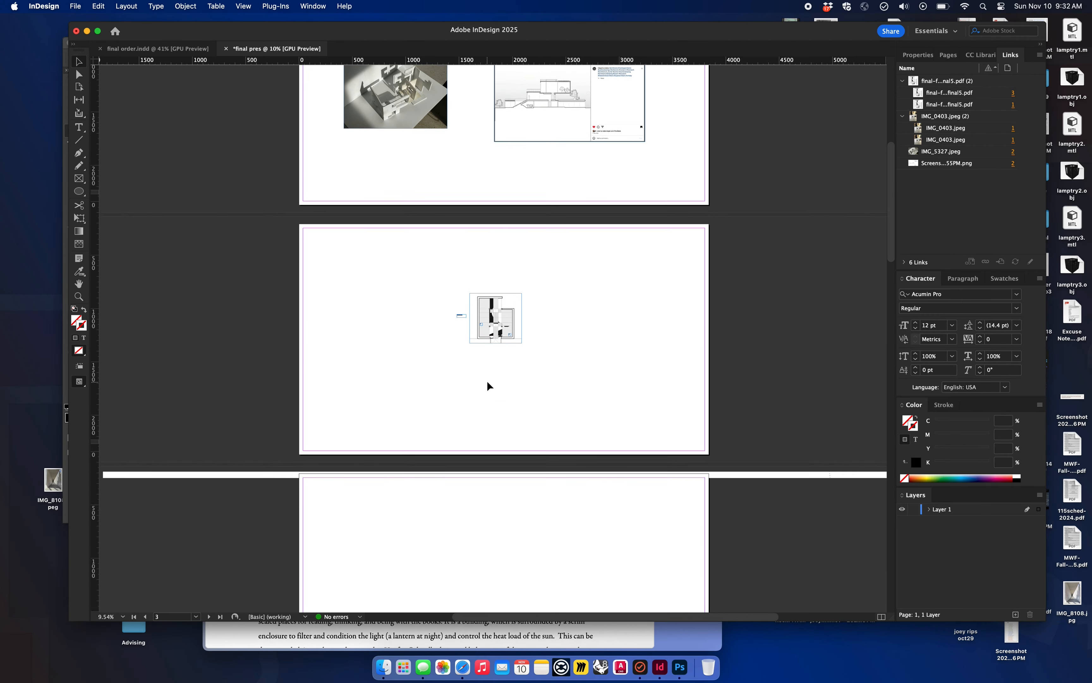
pyautogui.scroll(10, 487, 382)
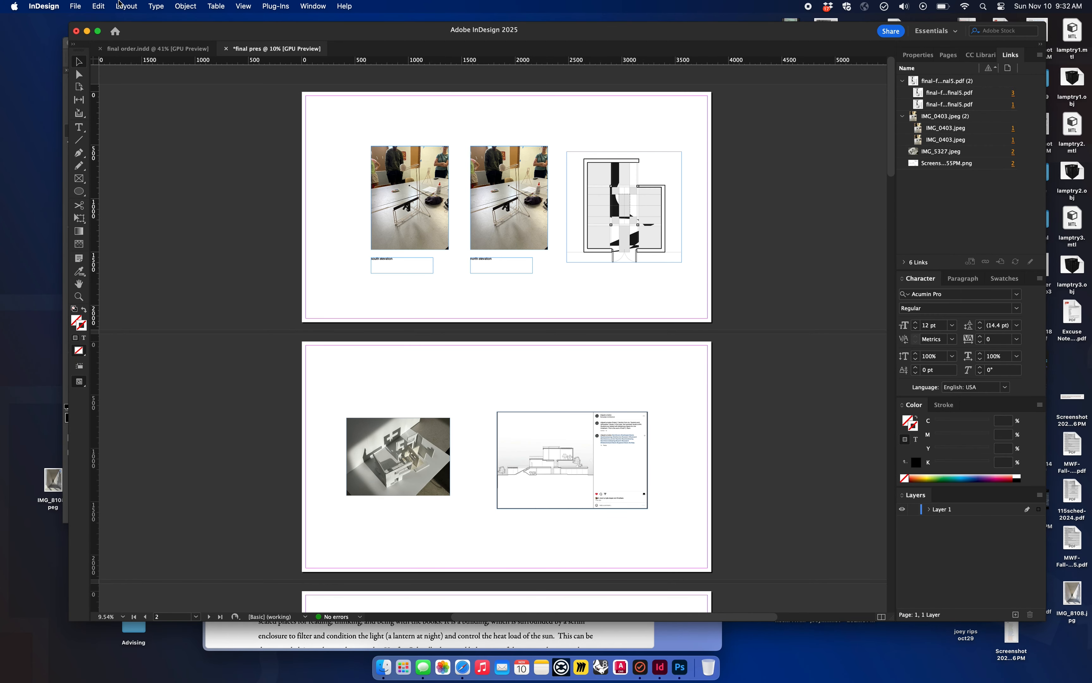
# Step: Set up an export to the Desktop in Adobe PDF (Print) format, naming the file with the person's name followed by "final"
pyautogui.click(76, 7)
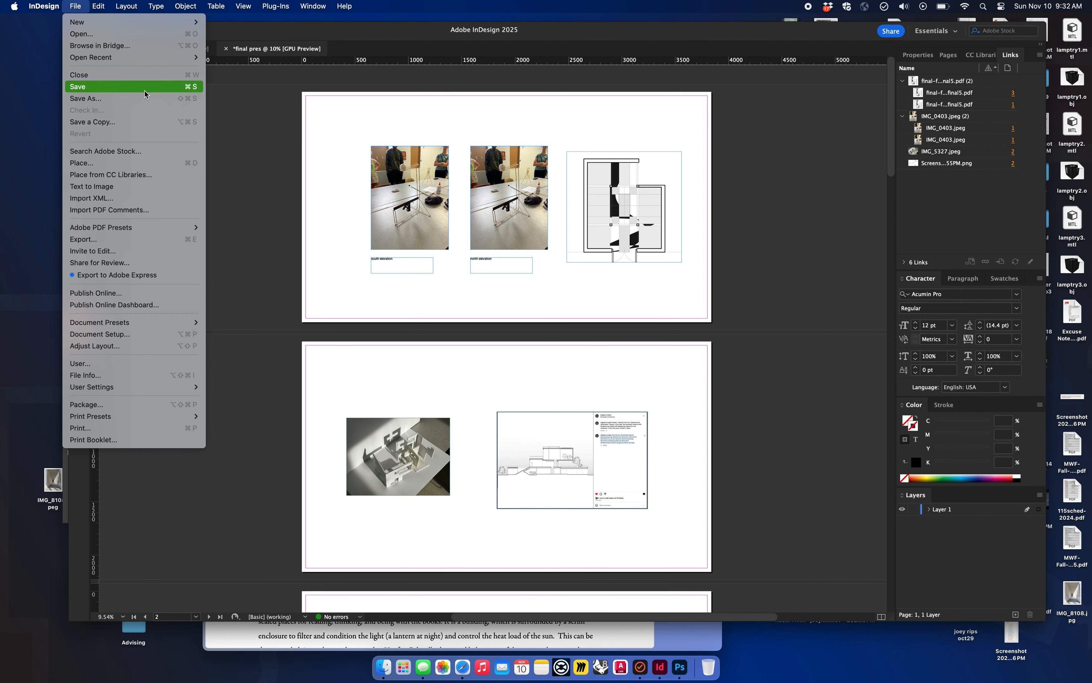
pyautogui.click(138, 240)
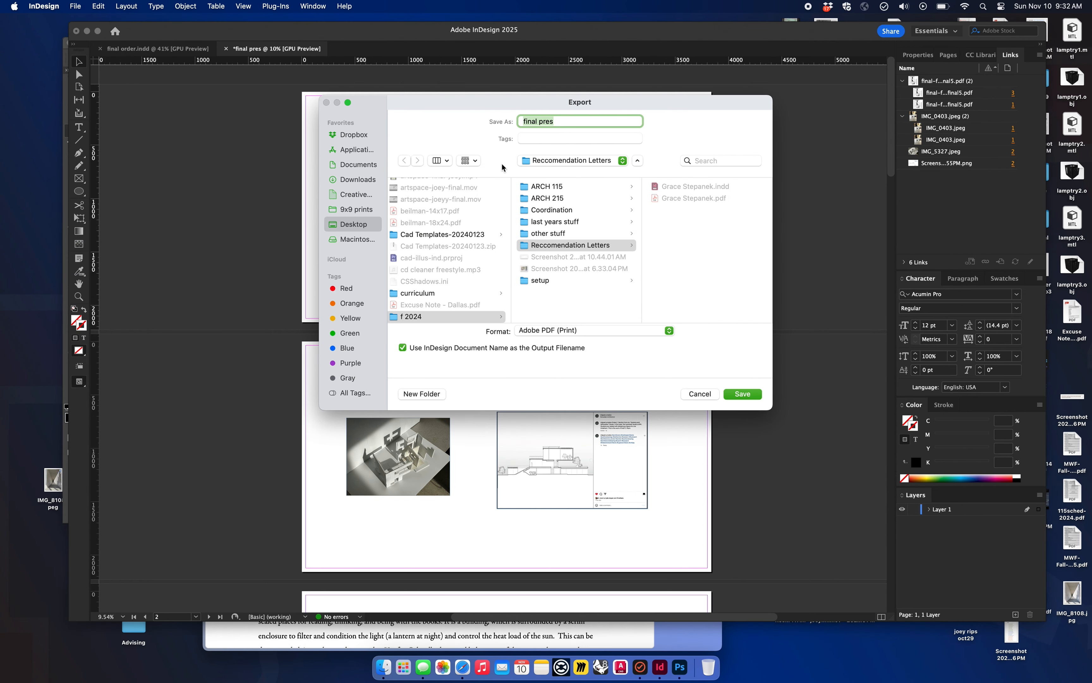
pyautogui.click(354, 224)
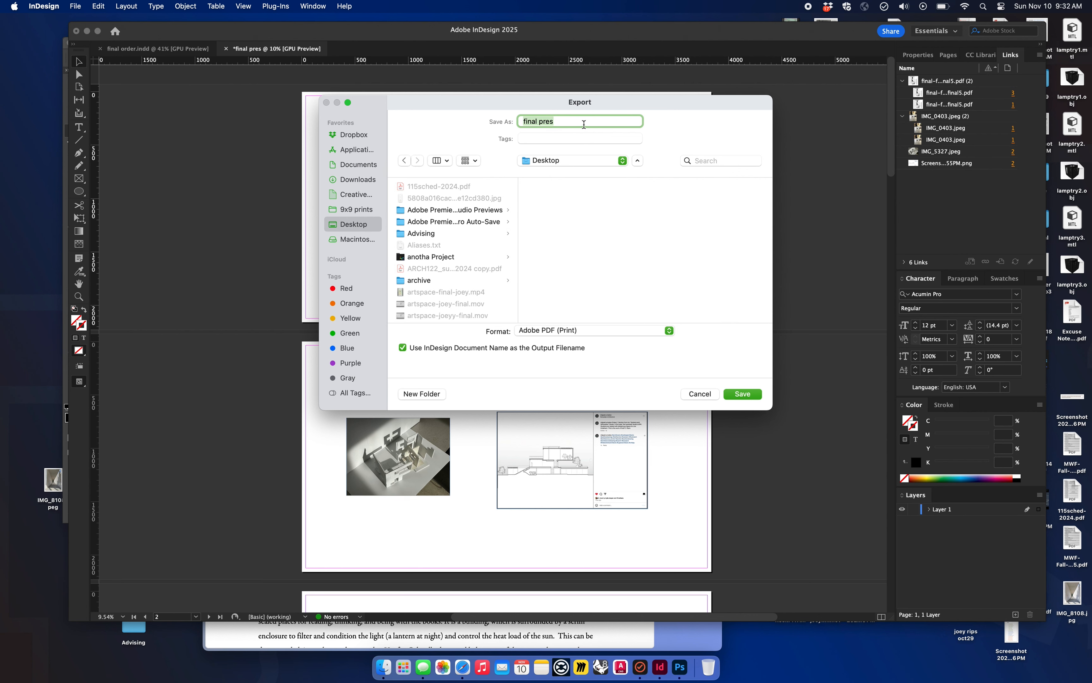
pyautogui.write('test-preesentation')
pyautogui.press('super+a')
pyautogui.write('be')
pyautogui.click(569, 332)
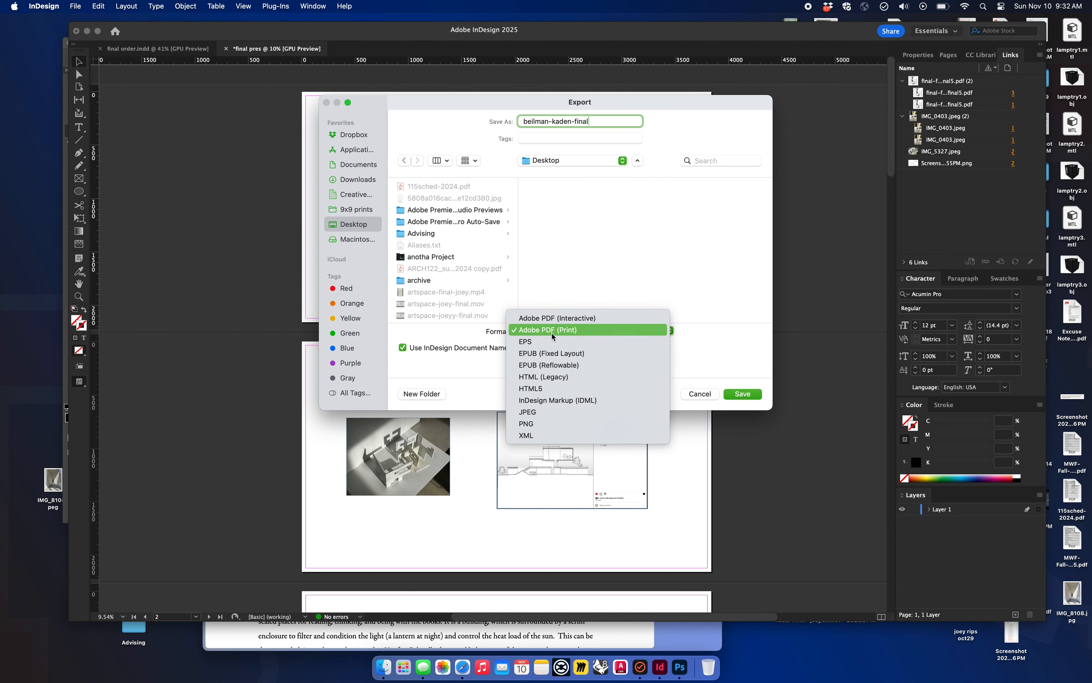
pyautogui.click(552, 332)
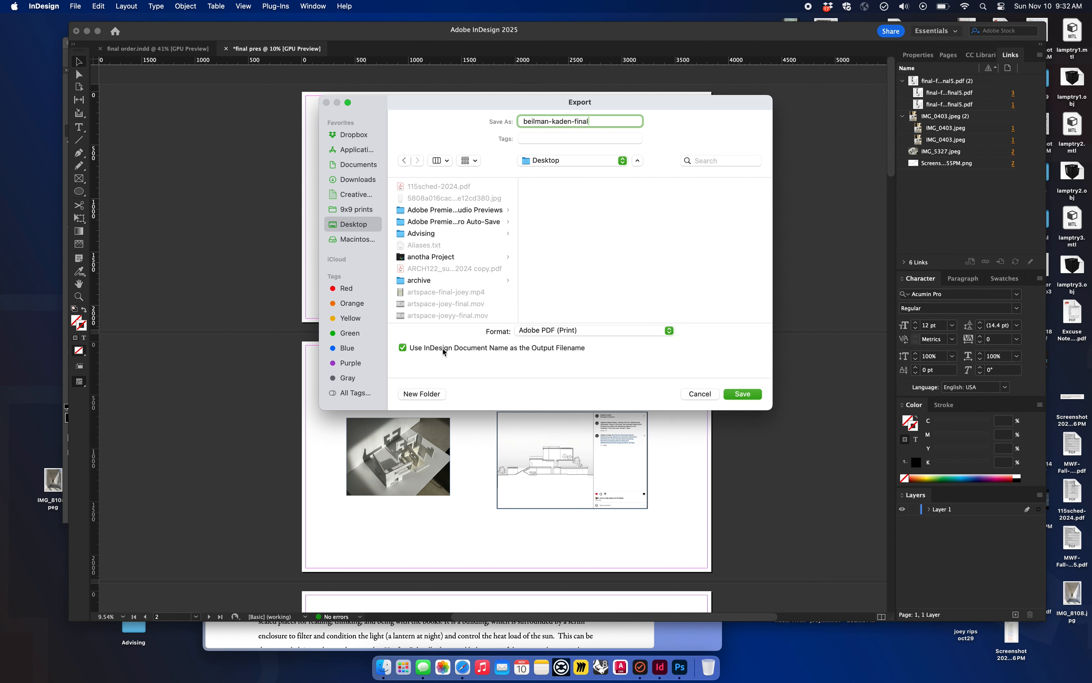
pyautogui.click(752, 399)
# Step: Export all pages with the High Quality Print preset, then read and dismiss the background task alert and the notification banner
pyautogui.click(698, 504)
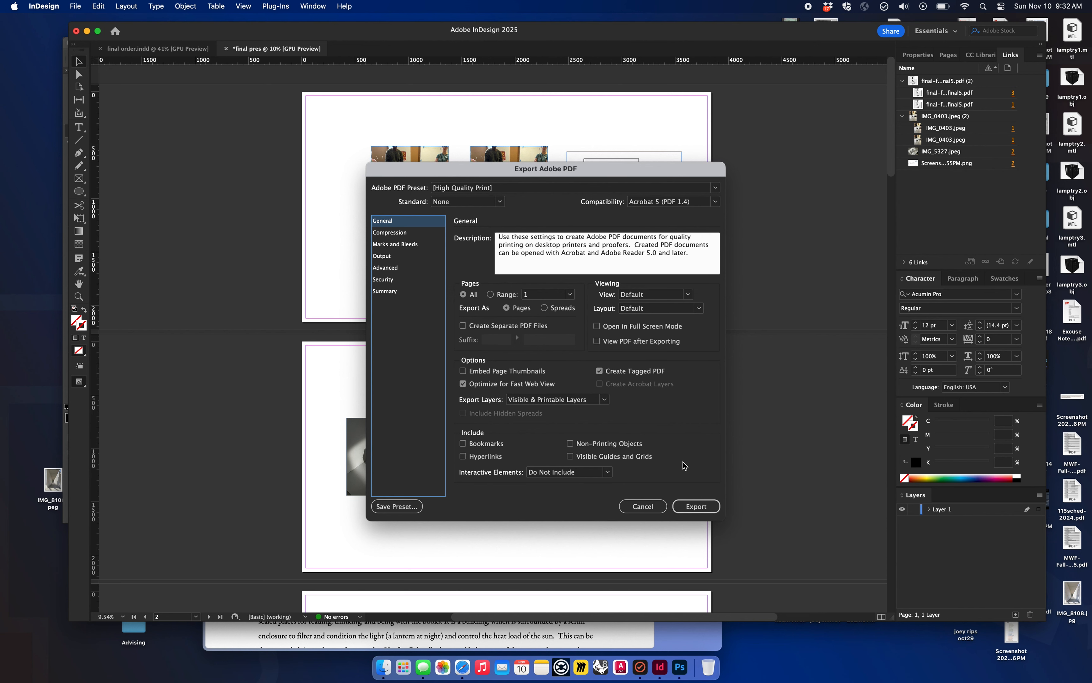
pyautogui.click(697, 506)
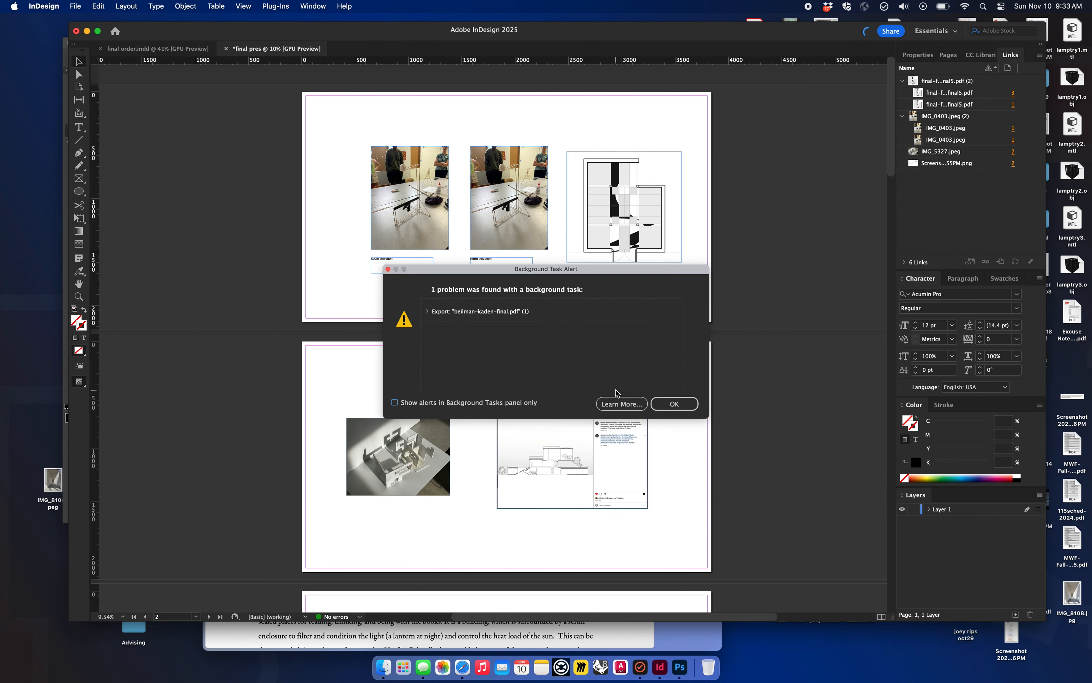
pyautogui.click(428, 314)
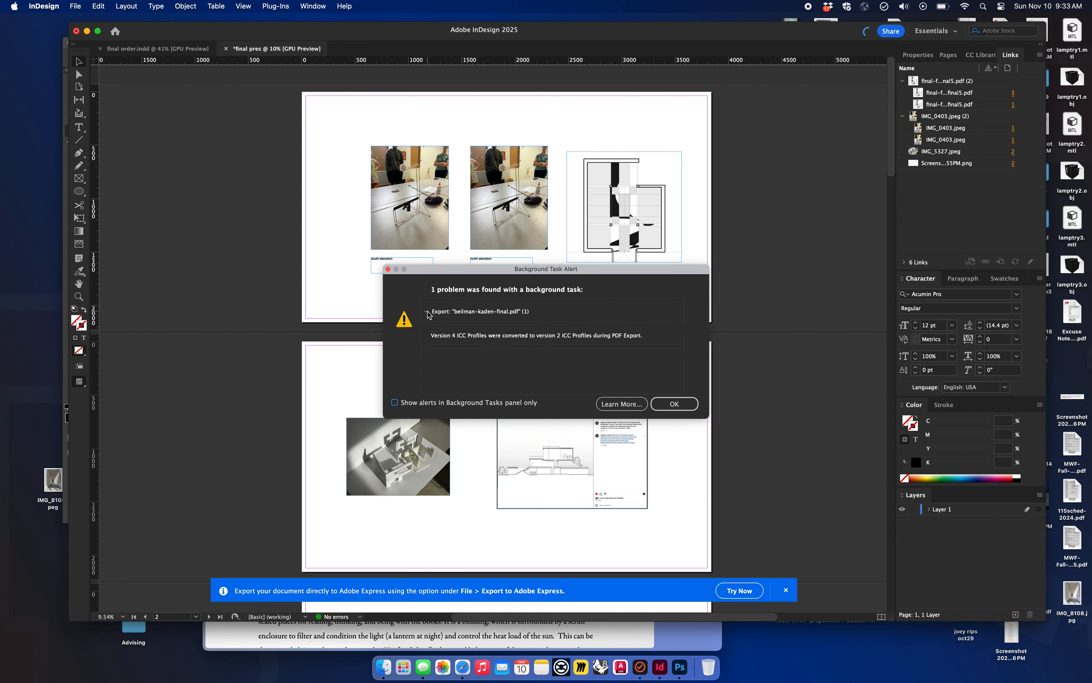
pyautogui.click(677, 403)
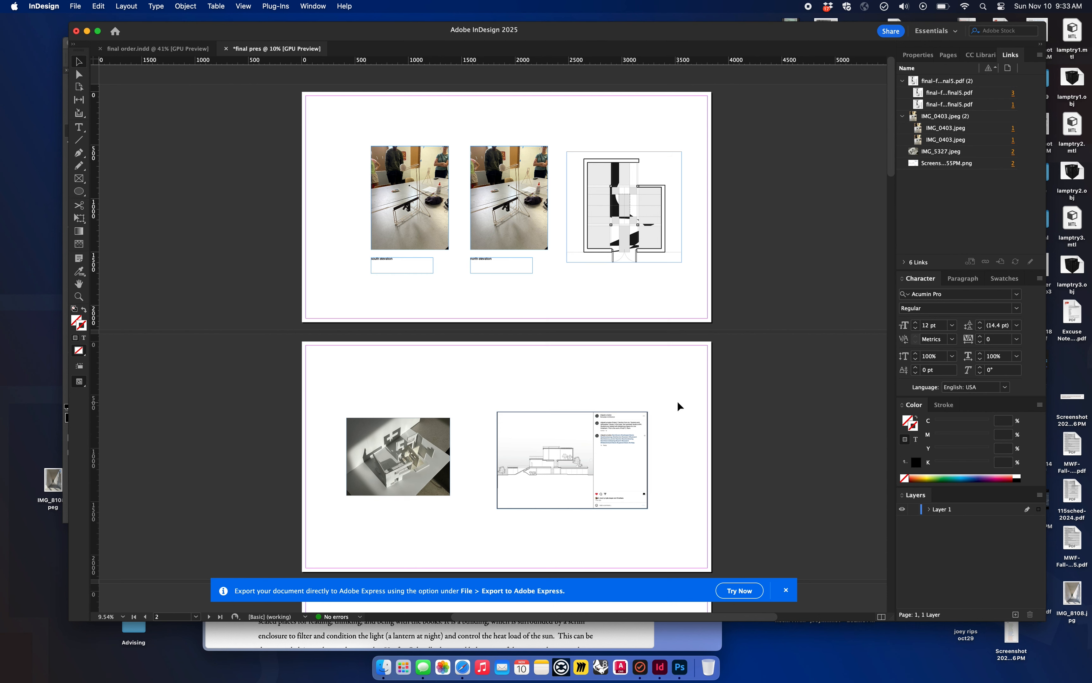
pyautogui.click(785, 590)
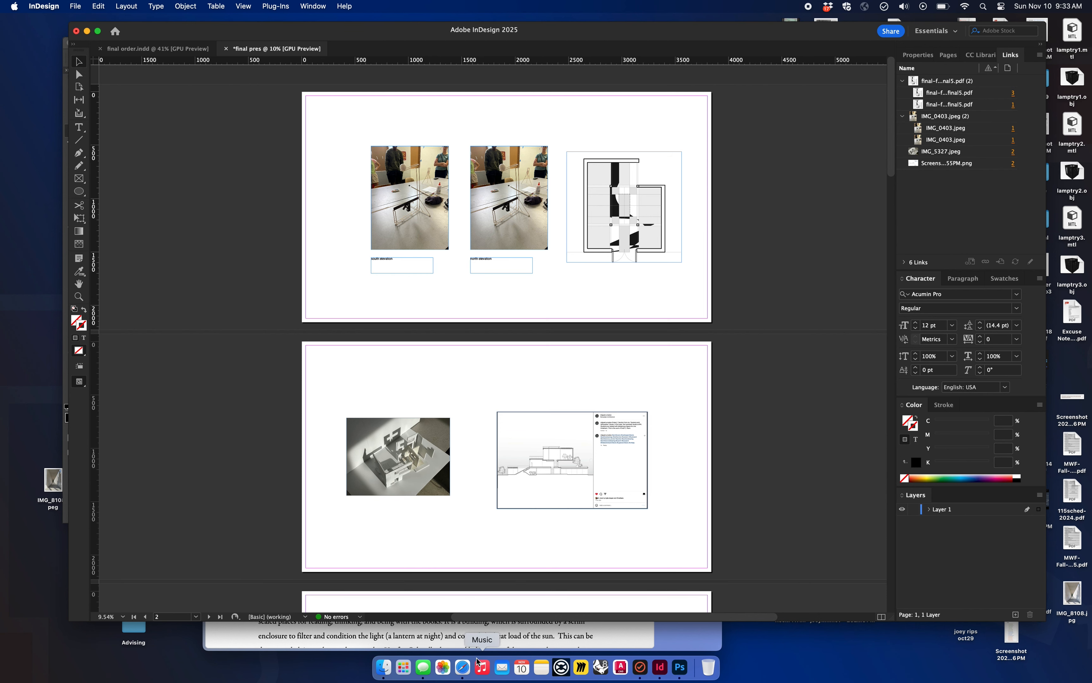
# Step: Move the exported PDF to an open area of the desktop, open it in Acrobat and check its first two pages
pyautogui.click(762, 640)
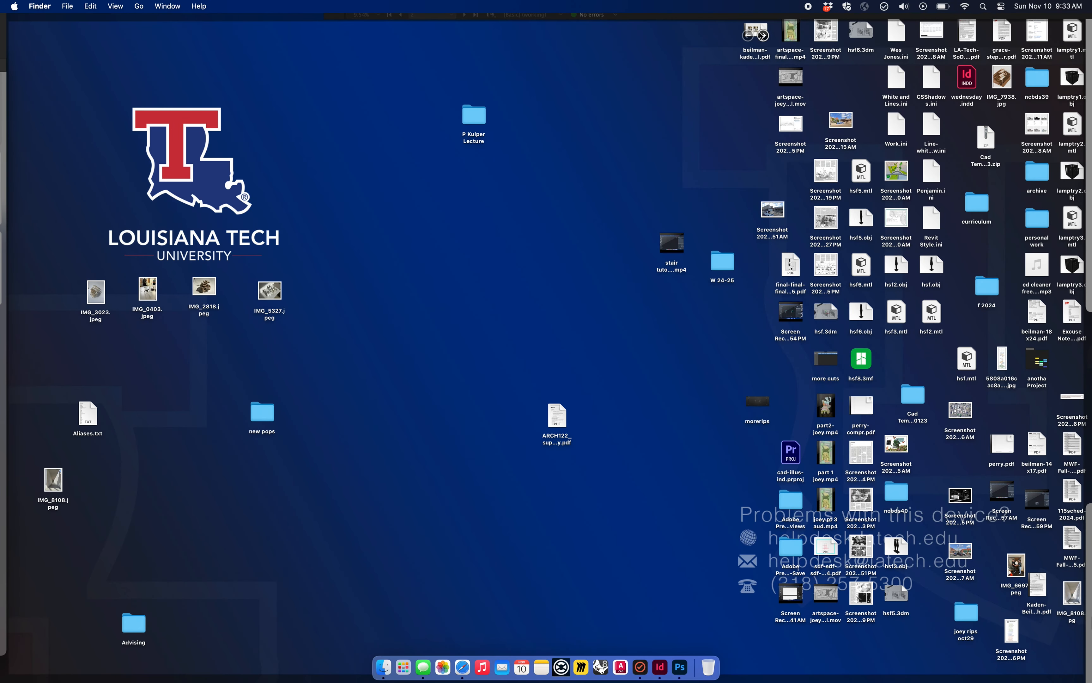
pyautogui.moveTo(759, 53); pyautogui.dragTo(545, 283)
pyautogui.doubleClick(545, 283)
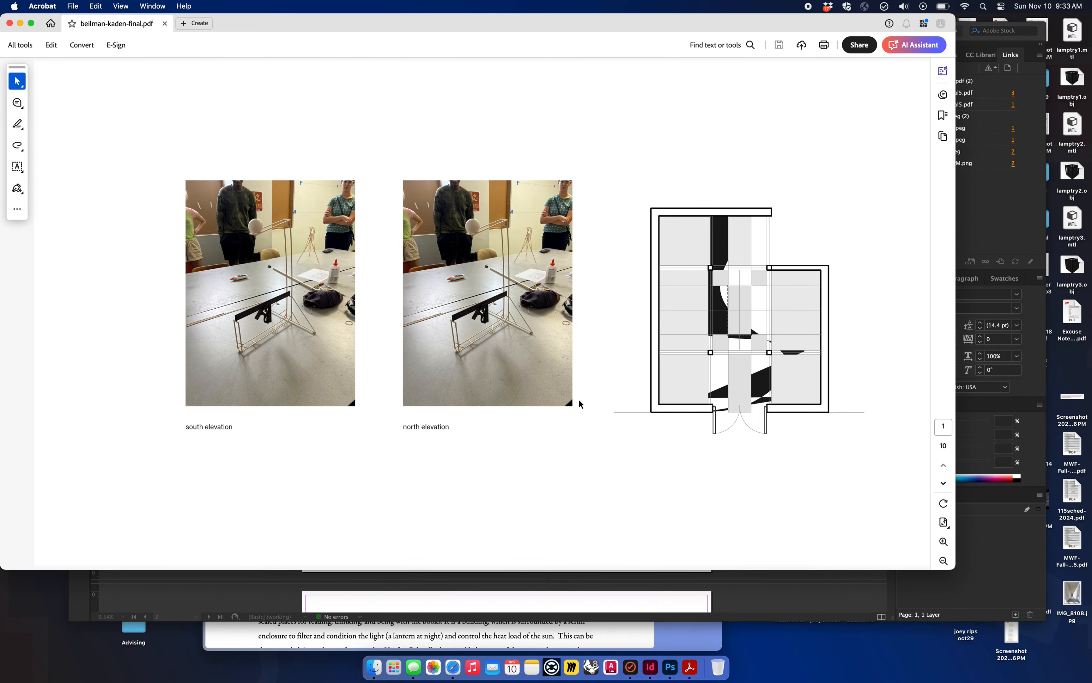
pyautogui.press('Right')
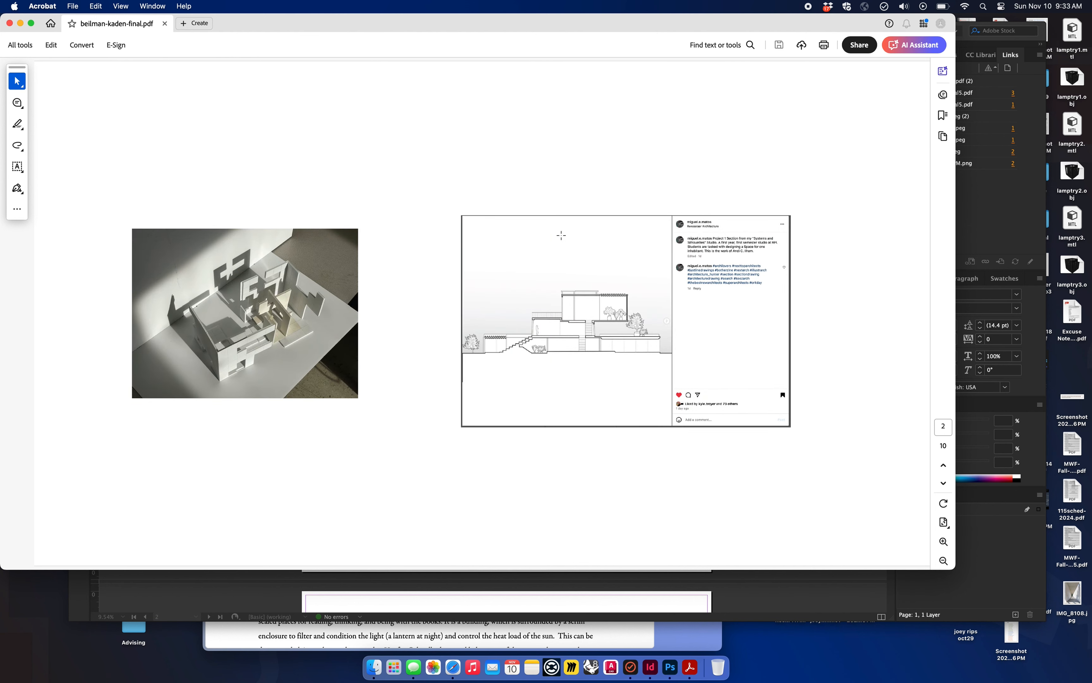
pyautogui.press('Left')
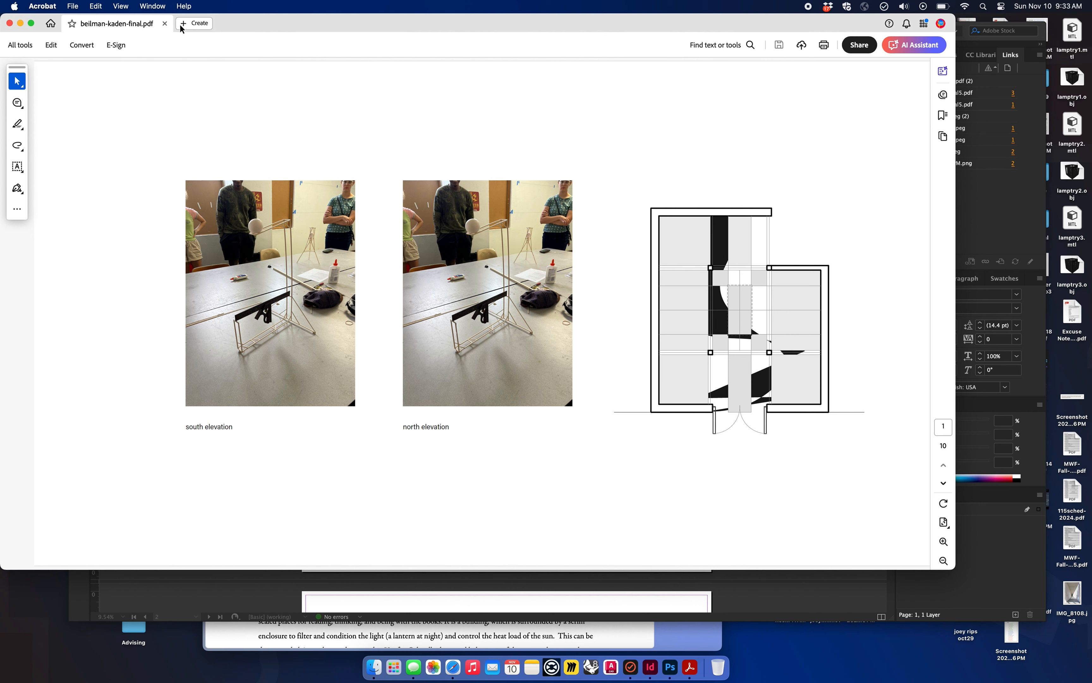
# Step: Display the exported PDF in Full Screen Mode, starting from its first page
pyautogui.click(154, 6)
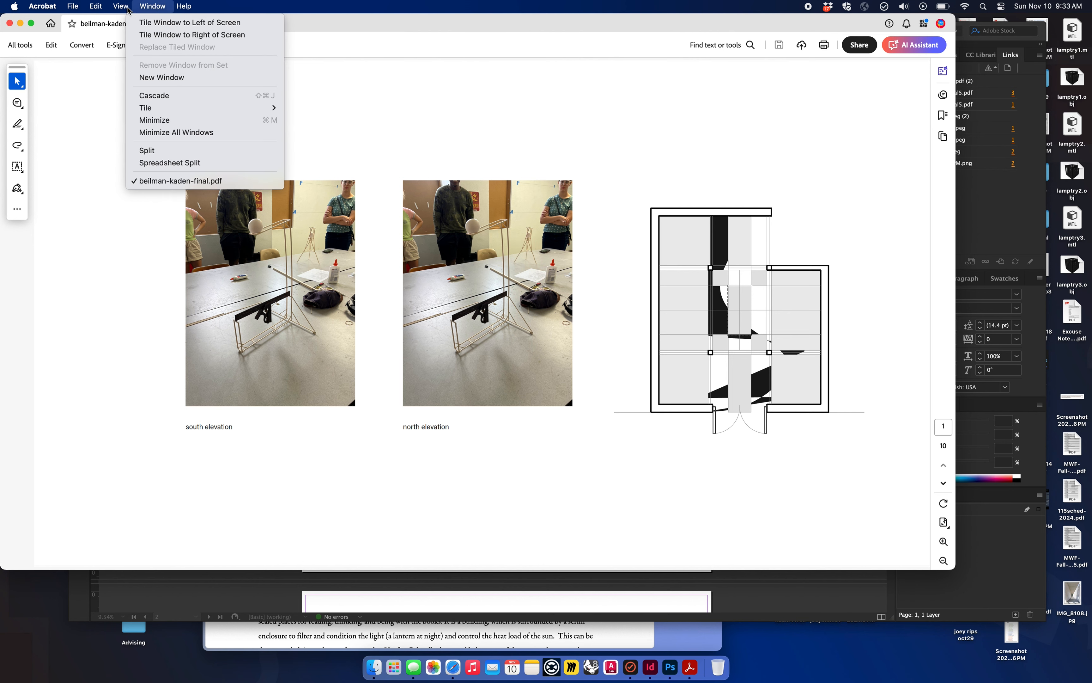
pyautogui.moveTo(129, 9)
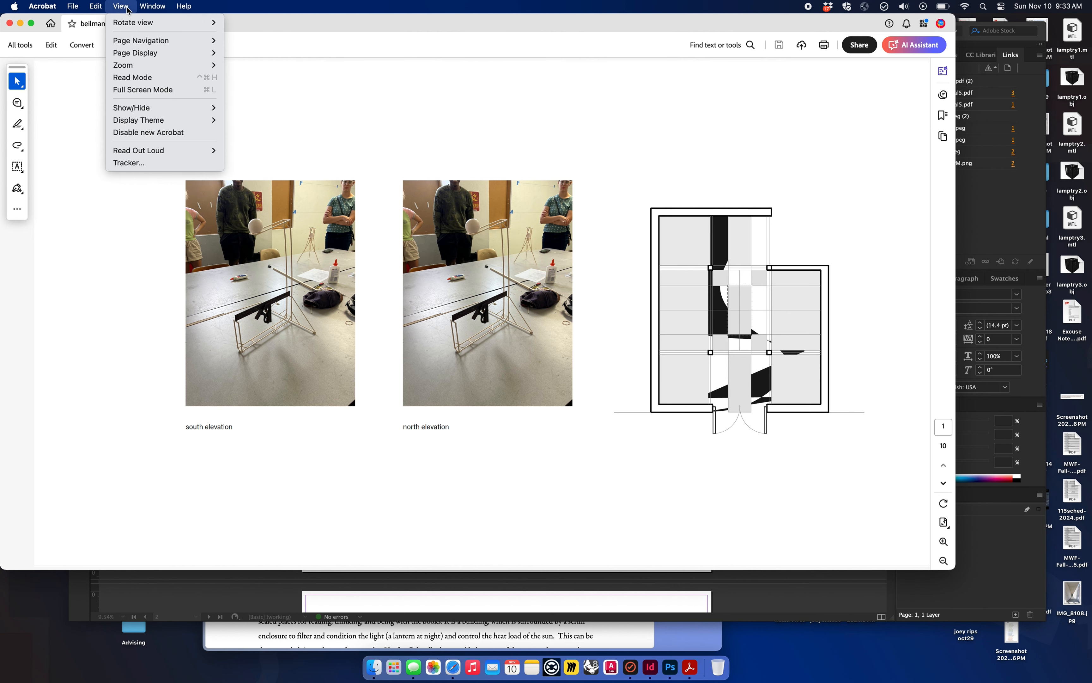
pyautogui.click(127, 89)
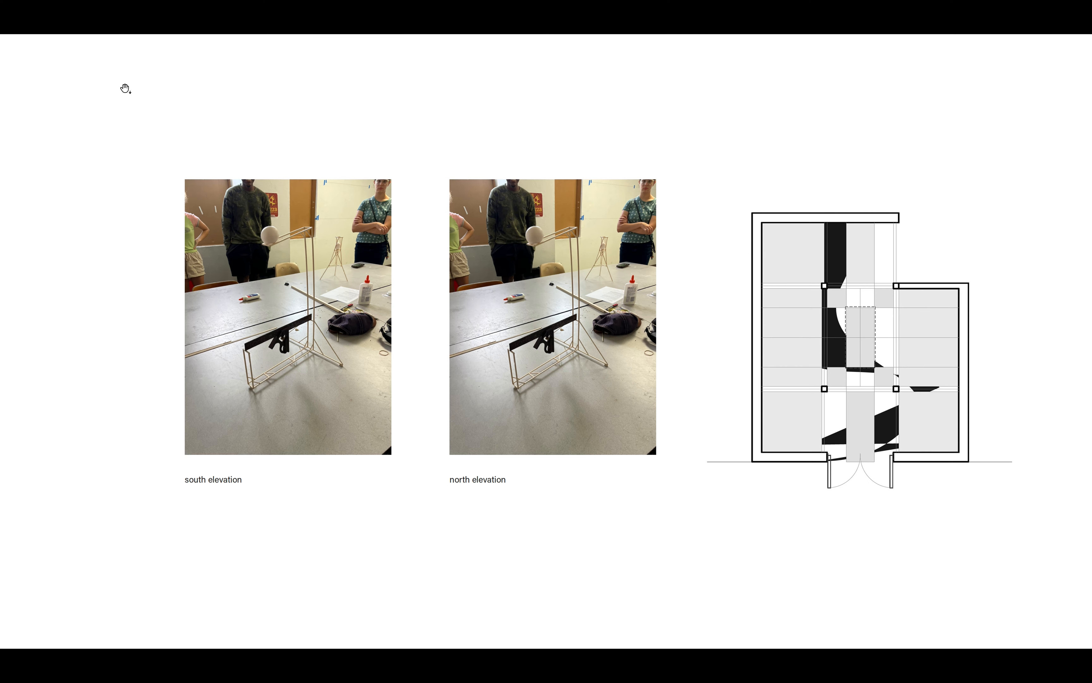
# Step: Page forward and back through the opening slides of the full-screen presentation, ending on the first page, and exit full screen
pyautogui.click(49, 43)
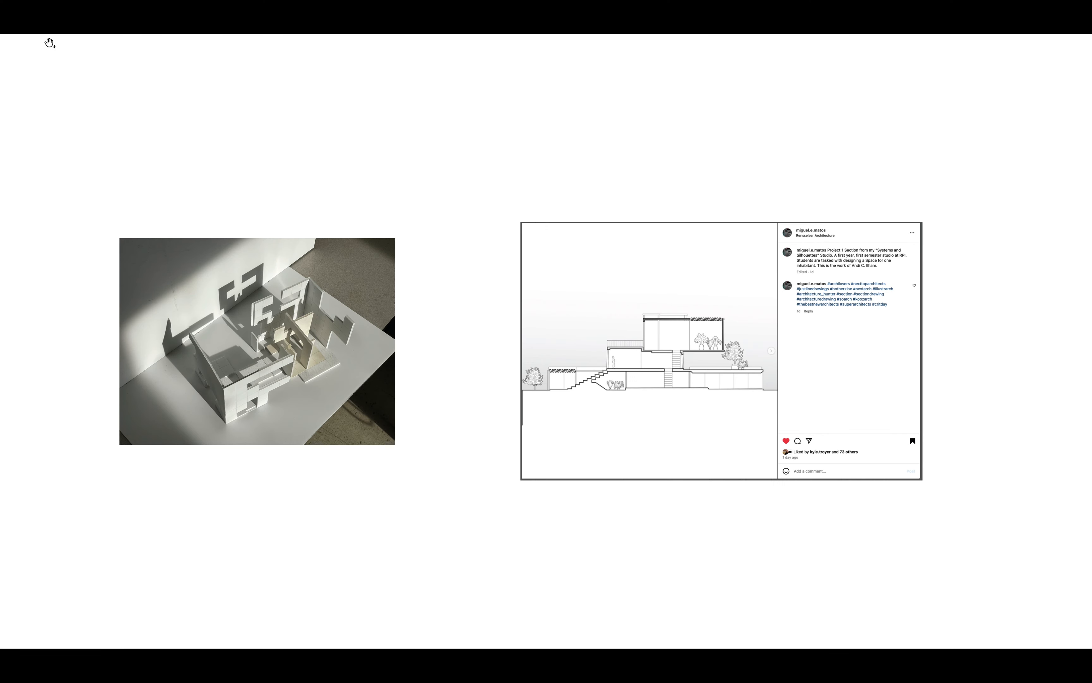
pyautogui.click(50, 43)
pyautogui.press('Right')
pyautogui.press('Left')
pyautogui.press('Right')
pyautogui.press('Right')
pyautogui.press('Right')
pyautogui.press('Left')
pyautogui.press('Left')
pyautogui.press('Left')
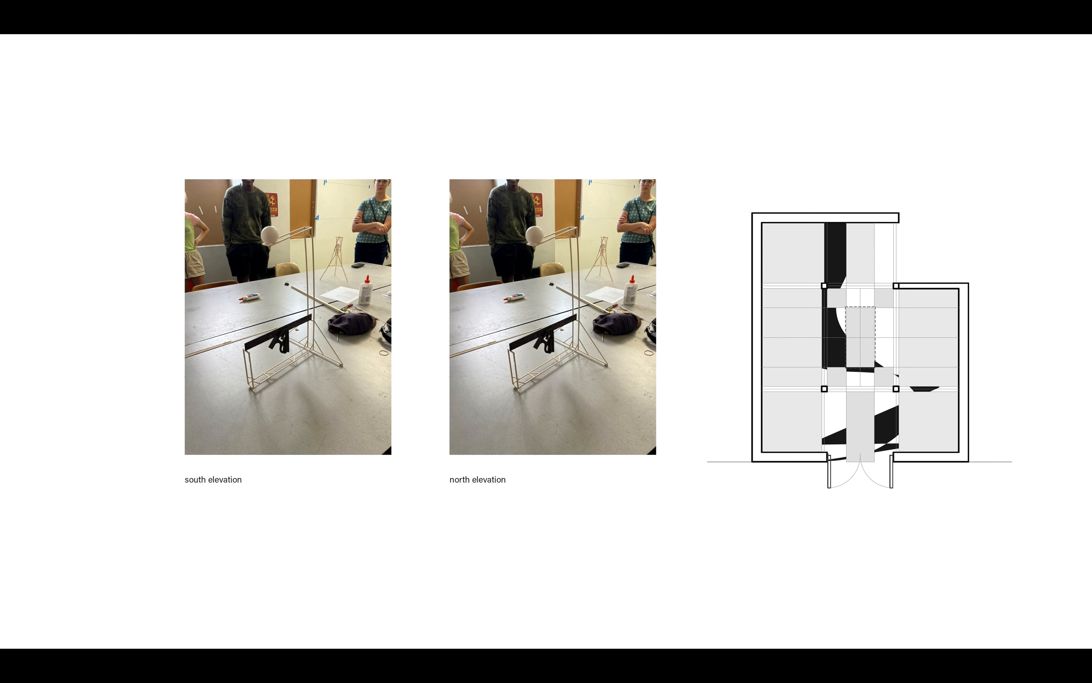
pyautogui.press('Right')
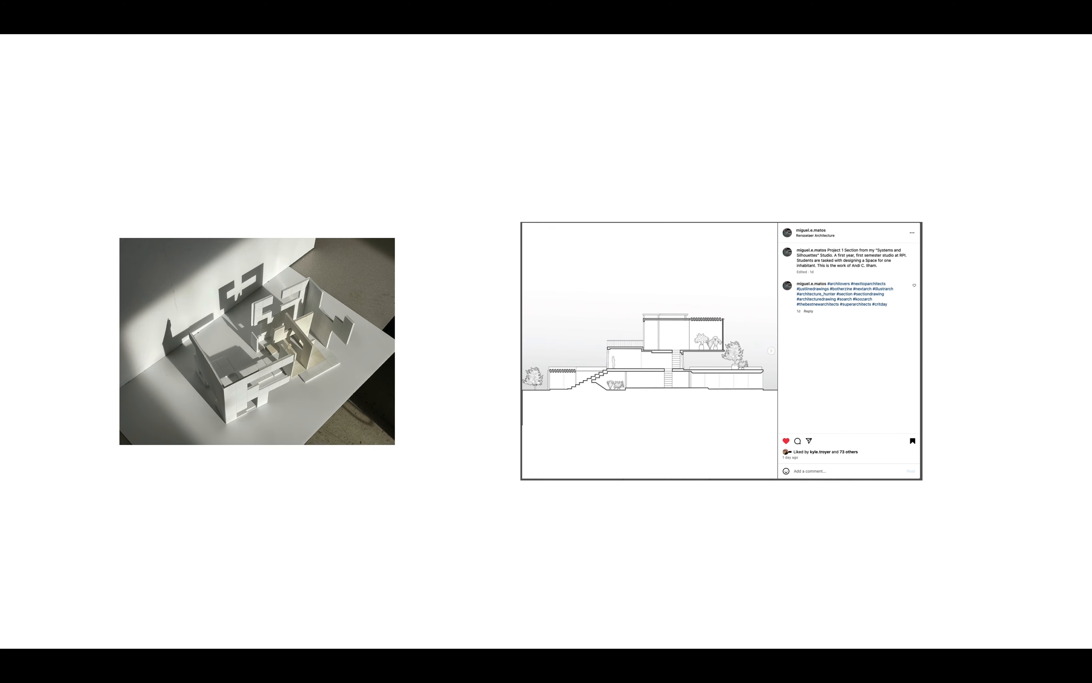
pyautogui.press('Left')
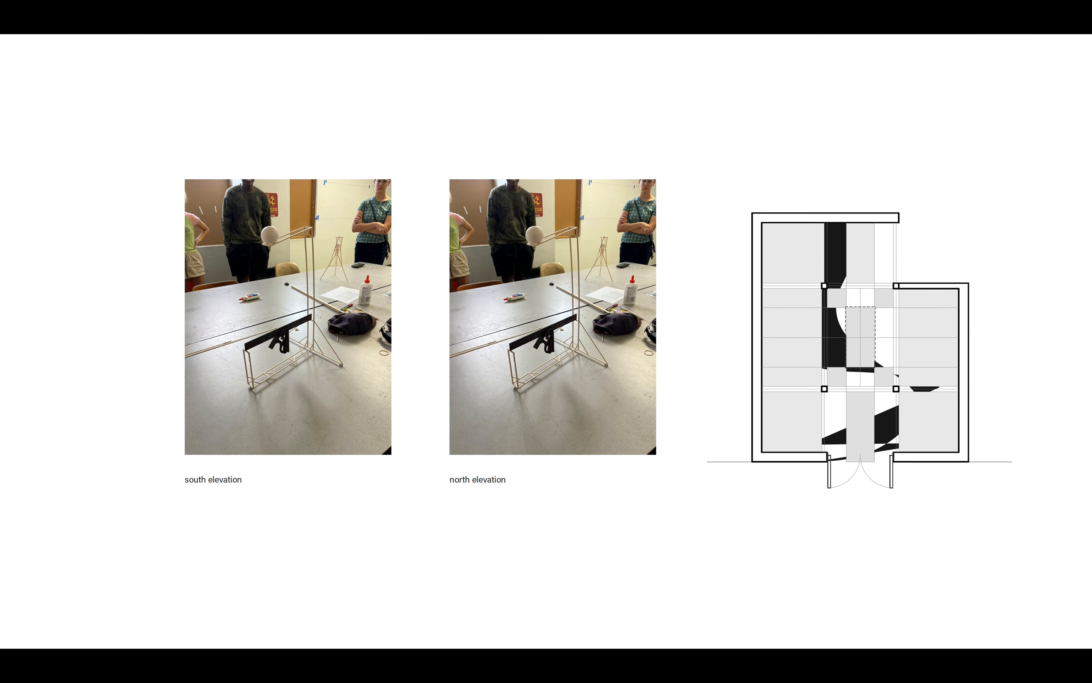
pyautogui.press('Escape')
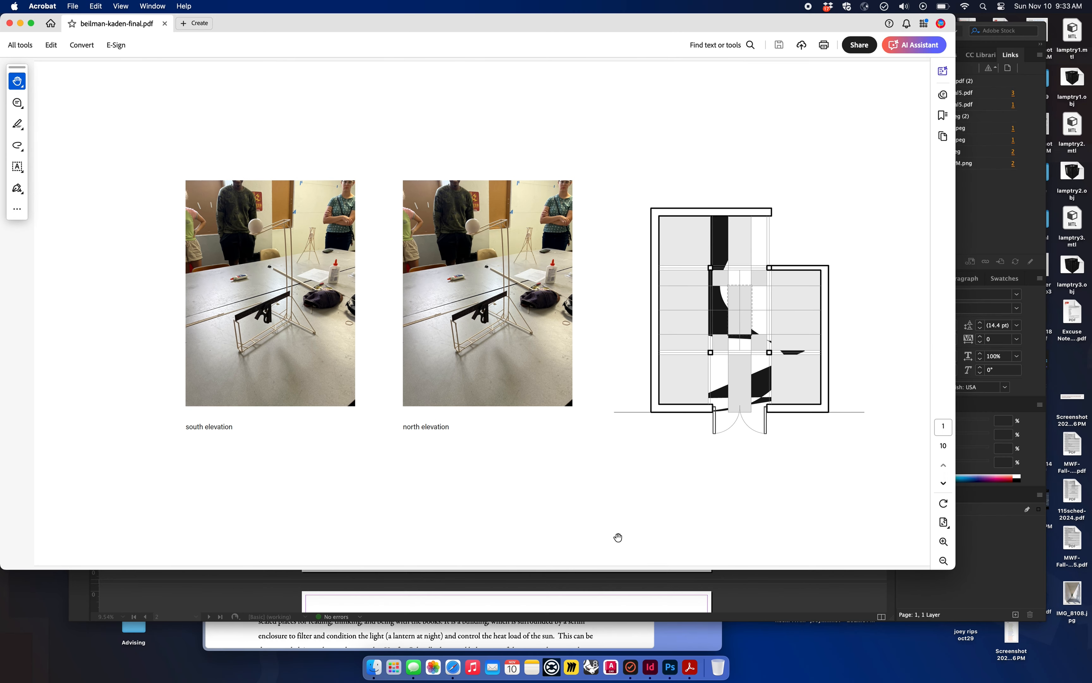
# Step: Switch back to the presentation document in InDesign and look over its first pages
pyautogui.click(769, 587)
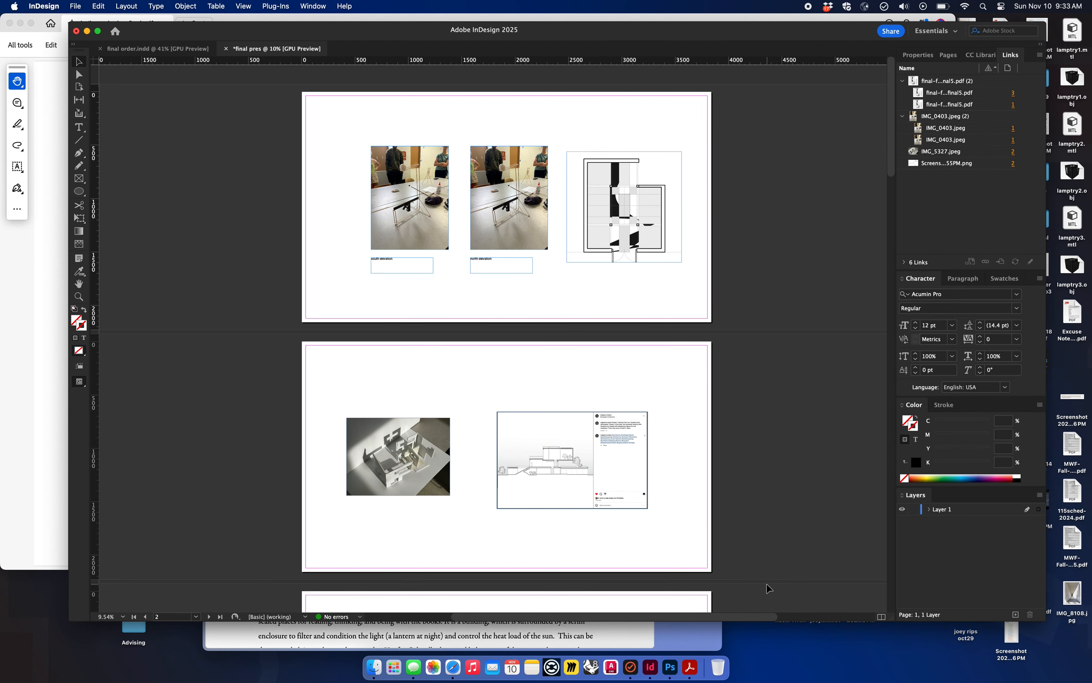
pyautogui.scroll(-8, 653, 458)
pyautogui.scroll(8, 653, 458)
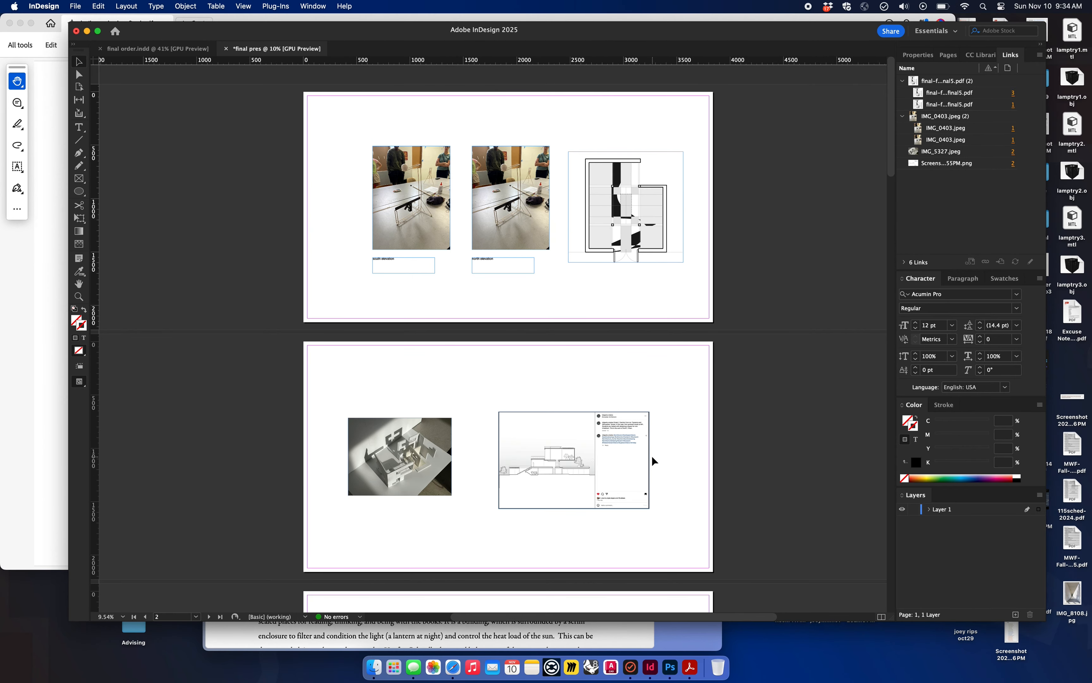